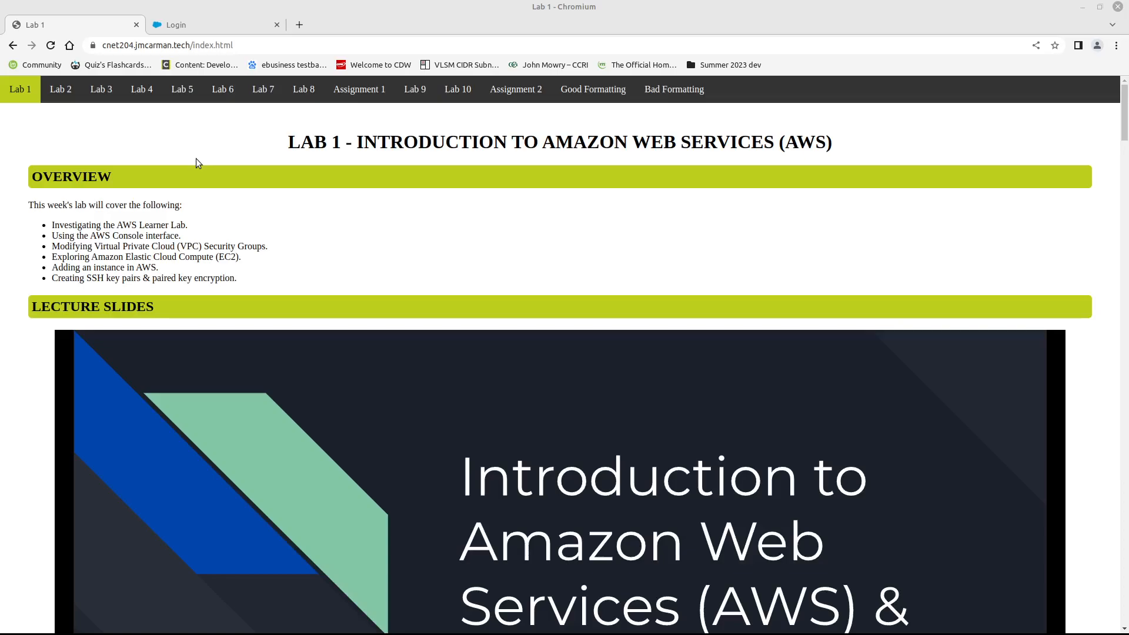
pyautogui.click(61, 90)
pyautogui.click(108, 93)
pyautogui.click(44, 89)
pyautogui.click(23, 88)
# - Check how the Lab 1 page's navigation menu adapts to a narrow browser window, and maximize the window again
pyautogui.doubleClick(454, 33)
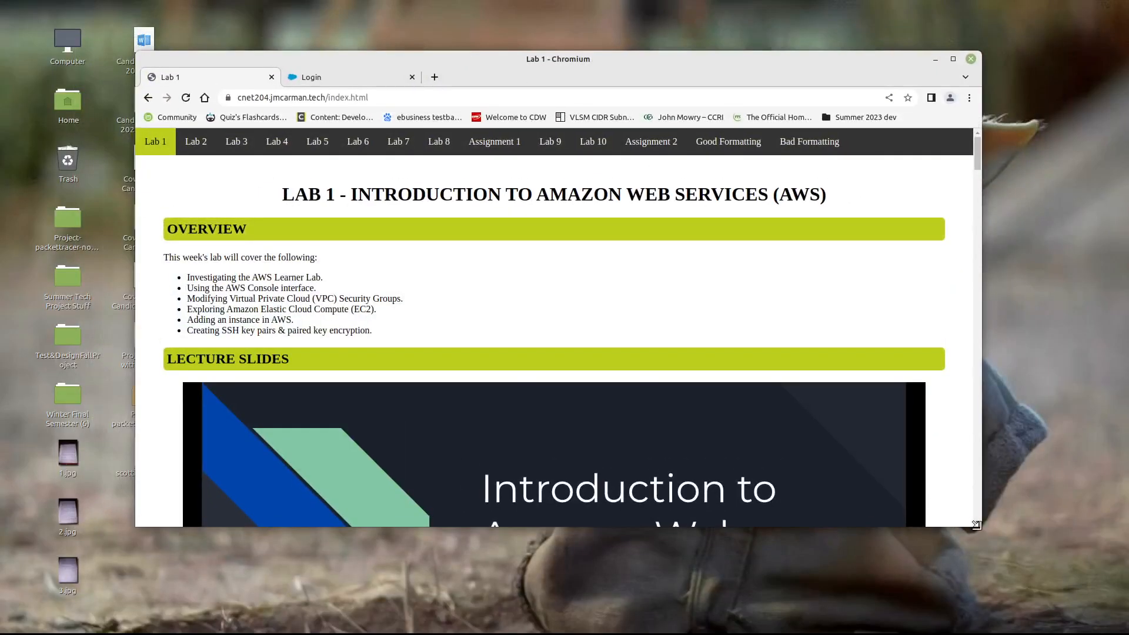
pyautogui.moveTo(974, 525); pyautogui.dragTo(464, 497)
pyautogui.scroll(-3, 386, 379)
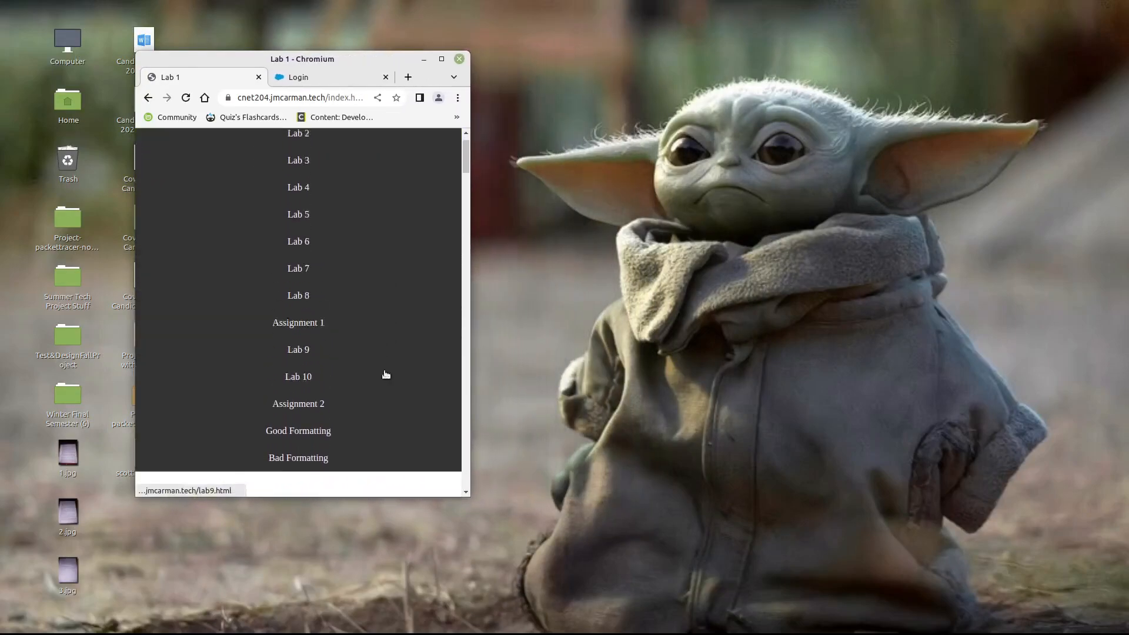
pyautogui.scroll(3, 386, 379)
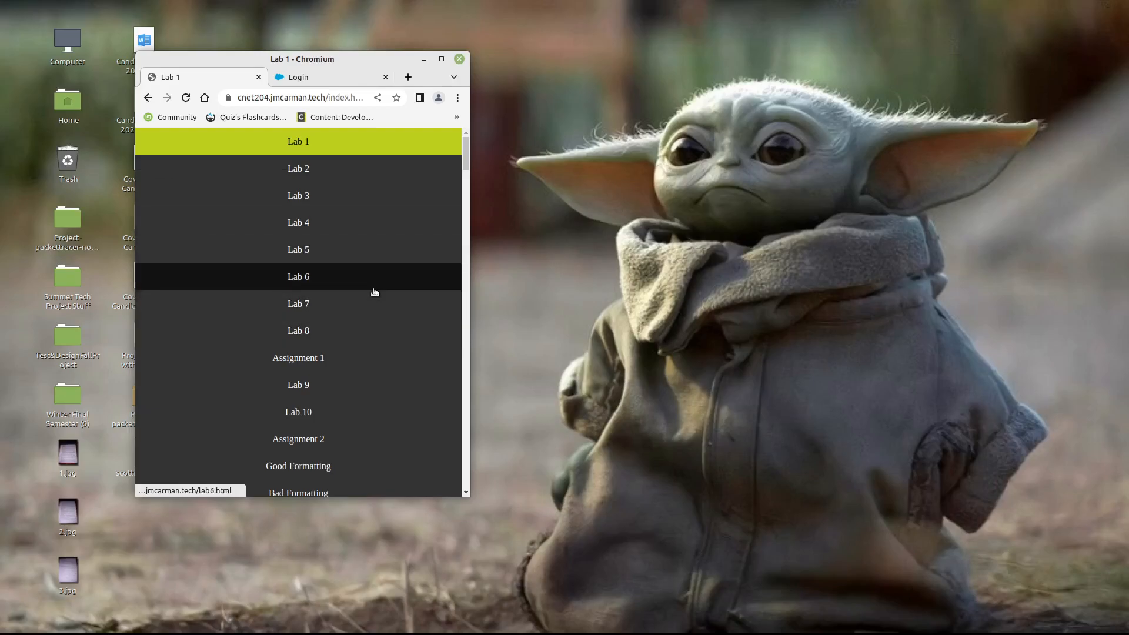
pyautogui.doubleClick(386, 60)
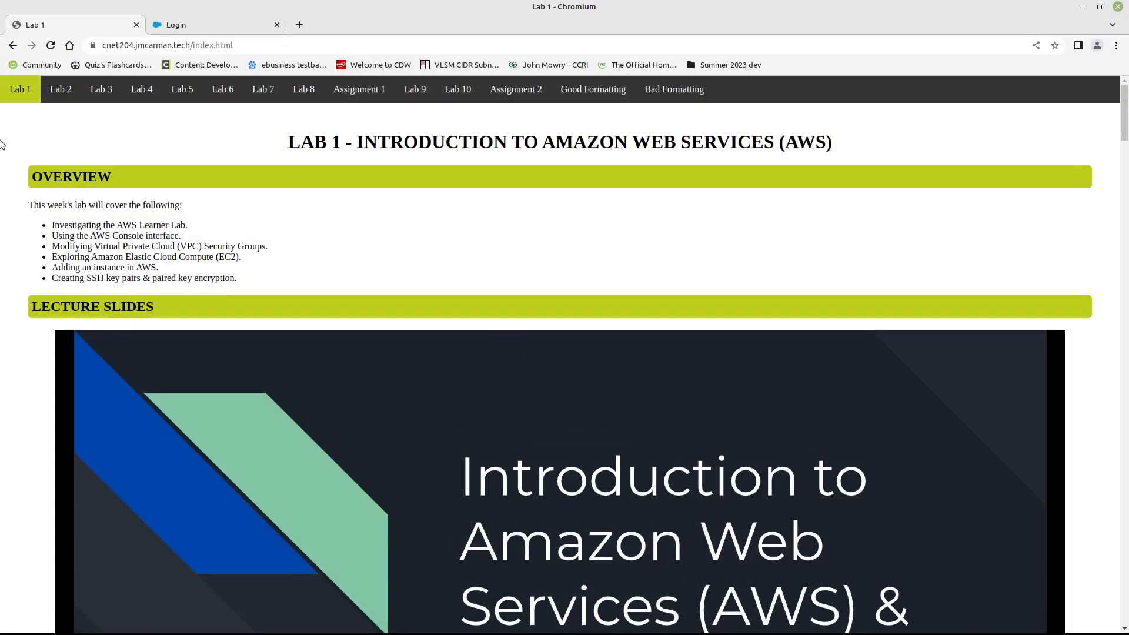
# - Look through the Lab 1 page down to the Exploration Questions, and return to the Investigating the AWS Learner Lab section
pyautogui.scroll(-3, 34, 339)
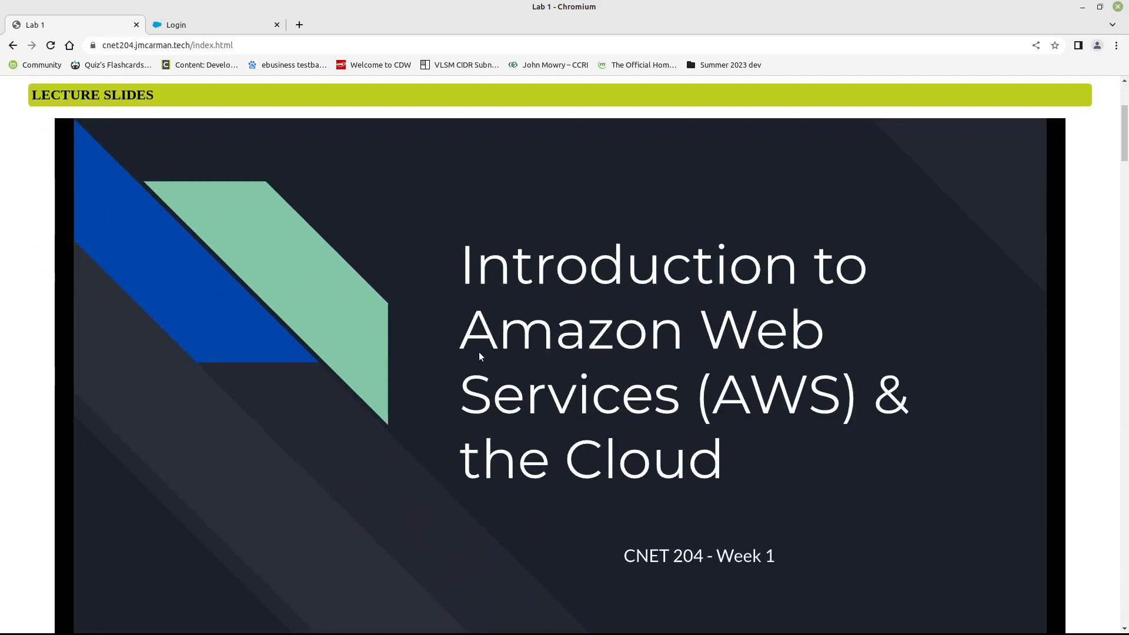
pyautogui.scroll(-2, 478, 351)
pyautogui.scroll(-5, 478, 353)
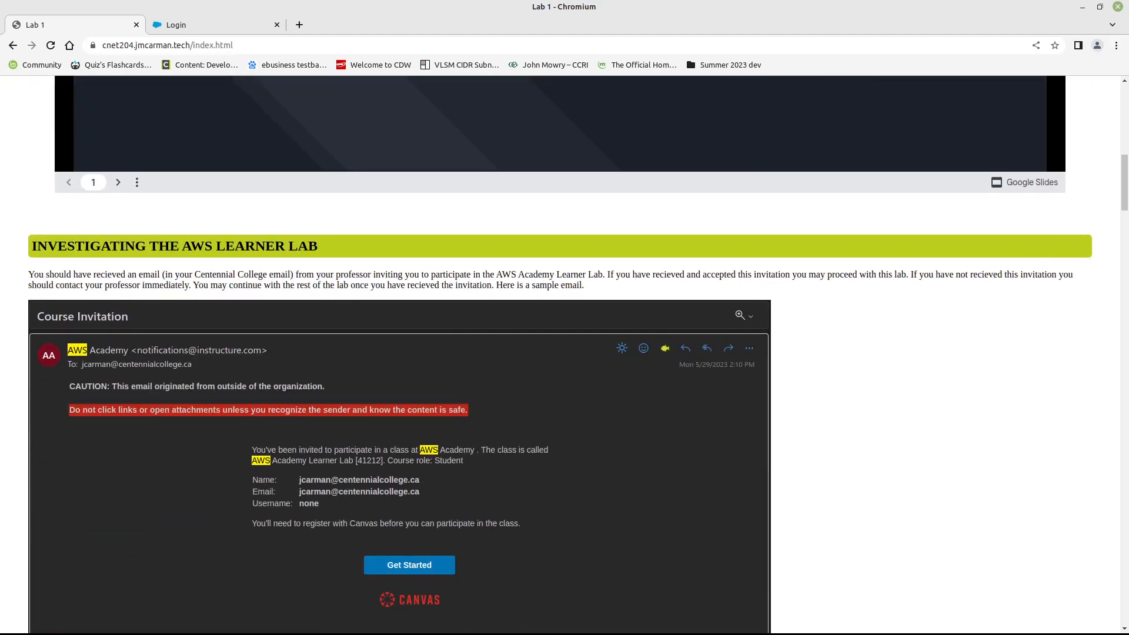
pyautogui.moveTo(1125, 170); pyautogui.dragTo(1099, 623)
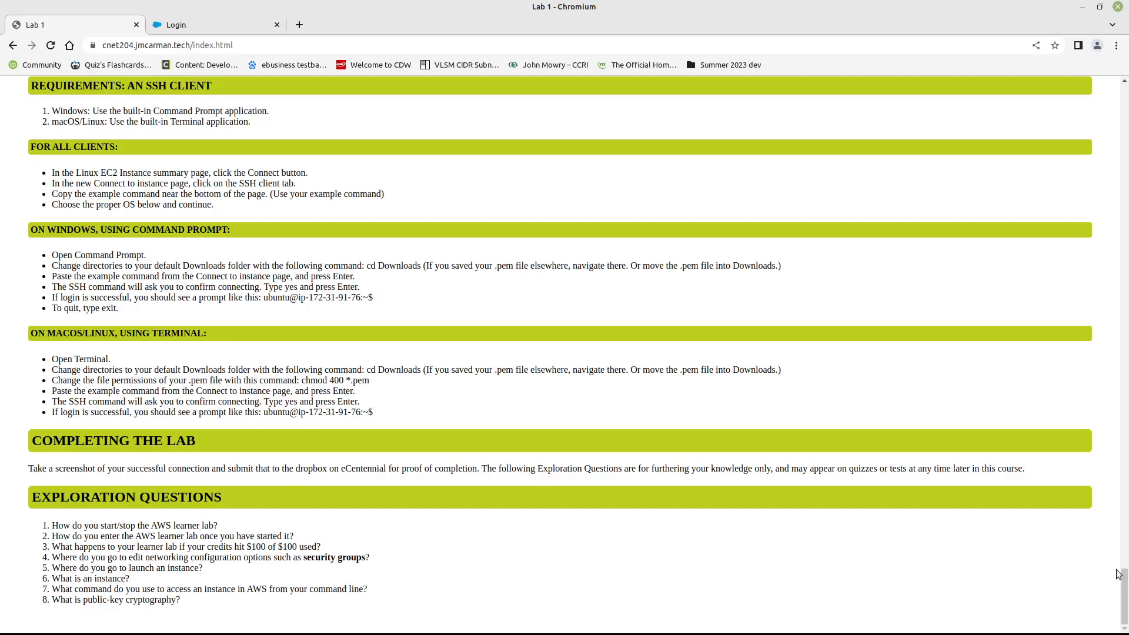
pyautogui.moveTo(1124, 587); pyautogui.dragTo(1123, 99)
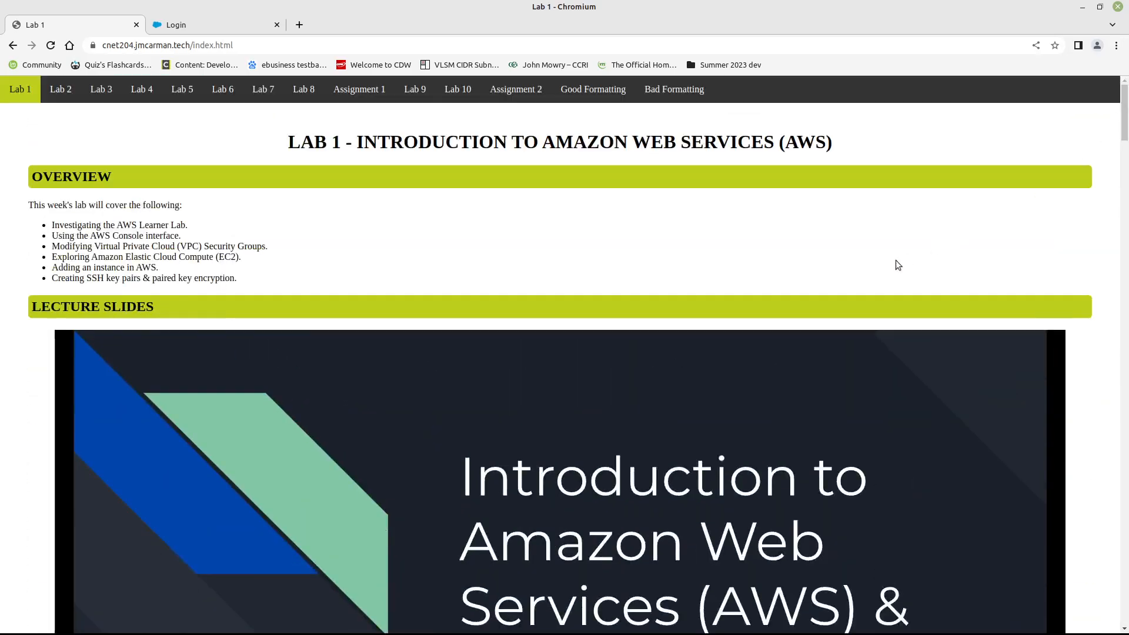
pyautogui.scroll(-5, 813, 230)
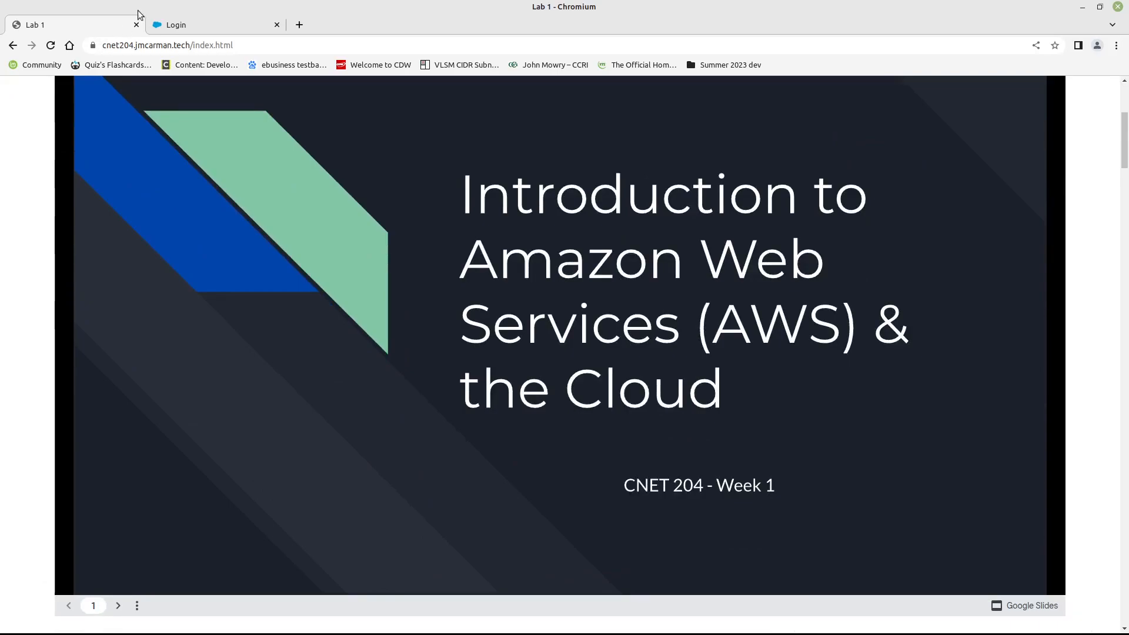
pyautogui.scroll(-6, 444, 235)
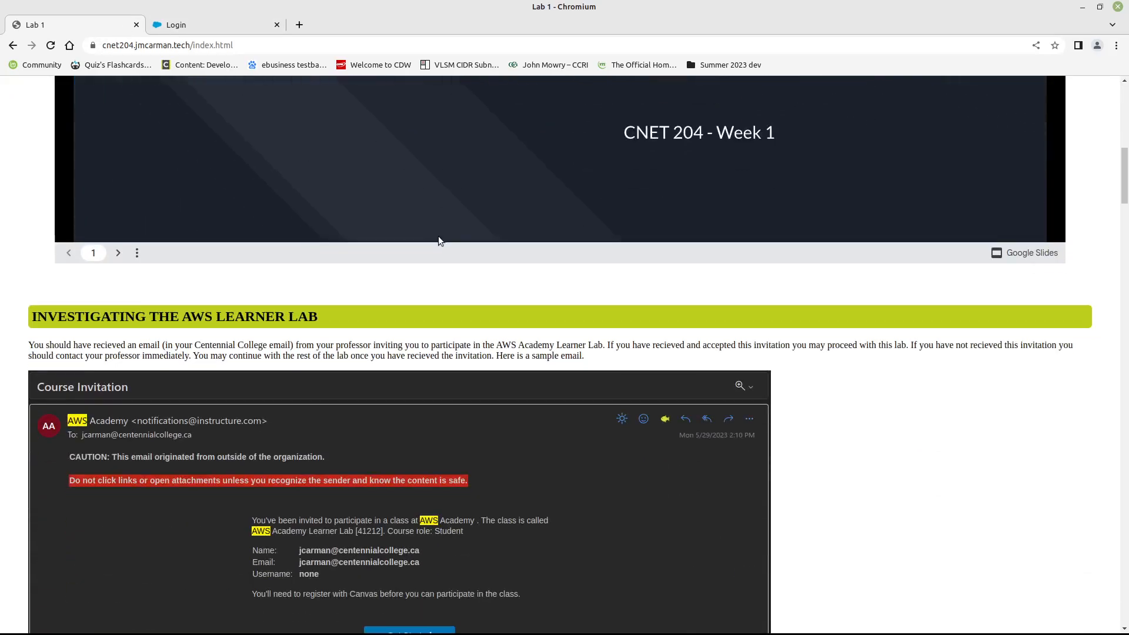
pyautogui.scroll(-4, 439, 240)
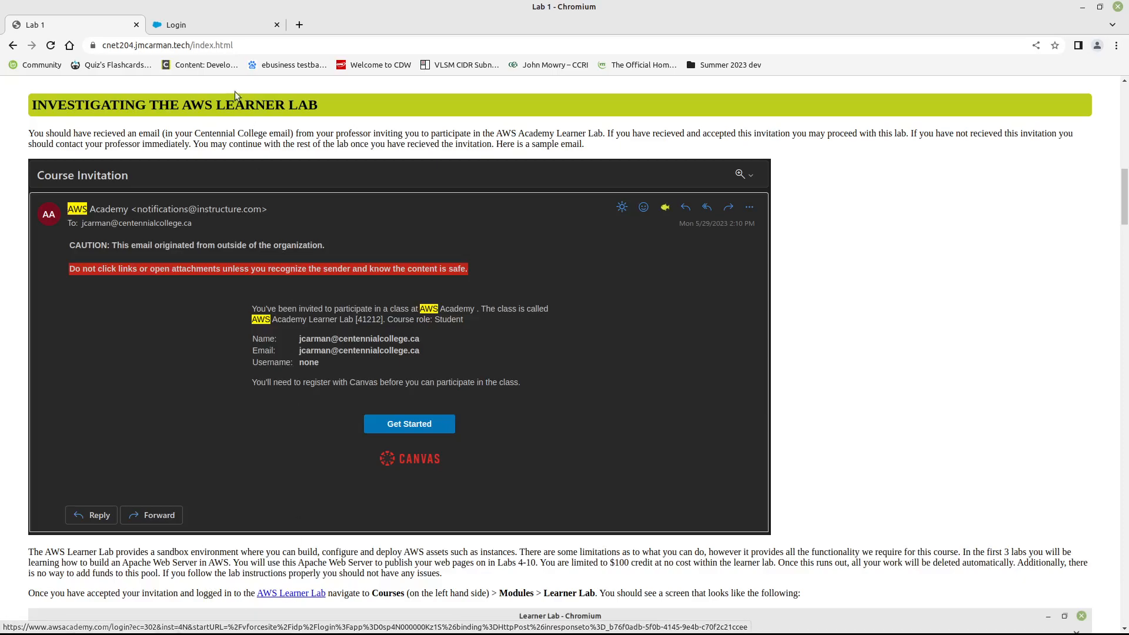
# - Log in to AWS Academy with the prefilled account credentials
pyautogui.moveTo(210, 26)
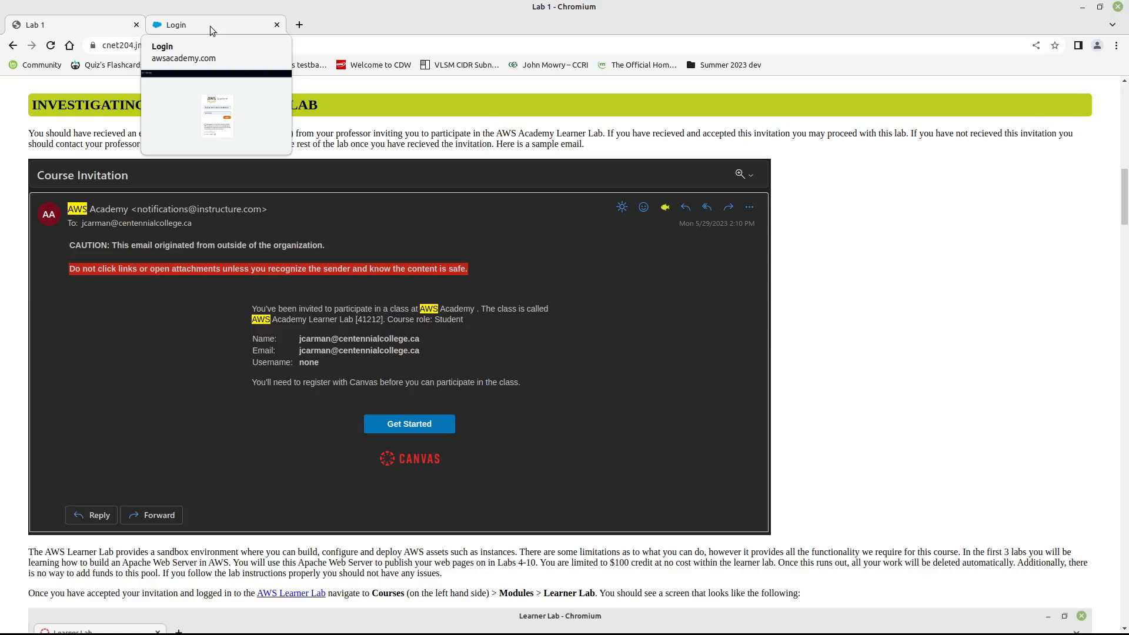
pyautogui.click(210, 26)
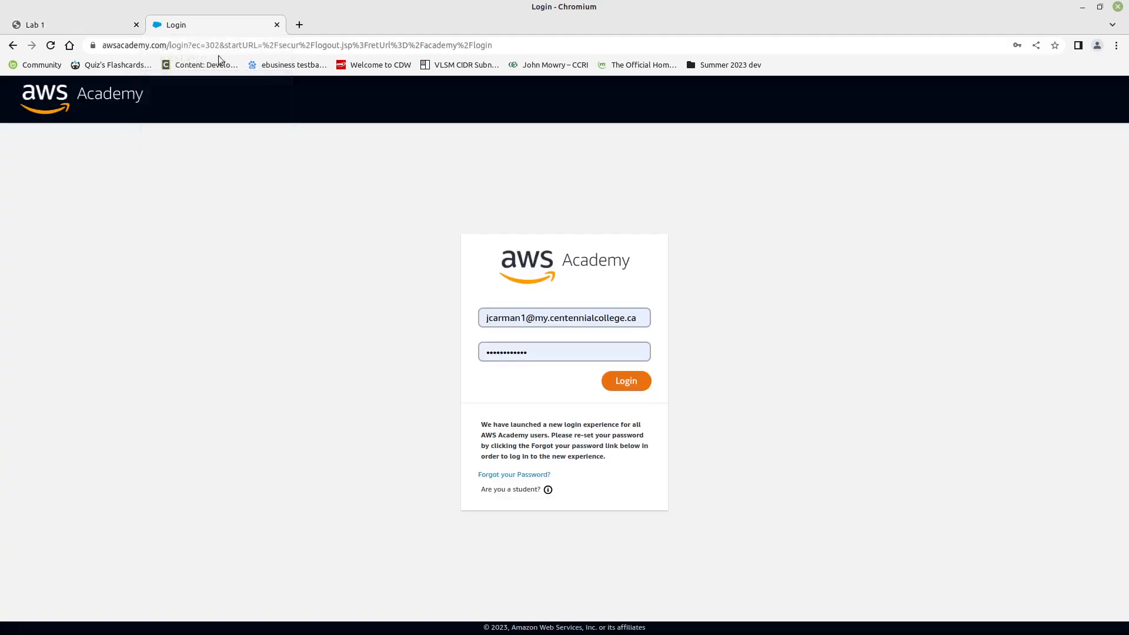
pyautogui.click(624, 384)
pyautogui.click(625, 384)
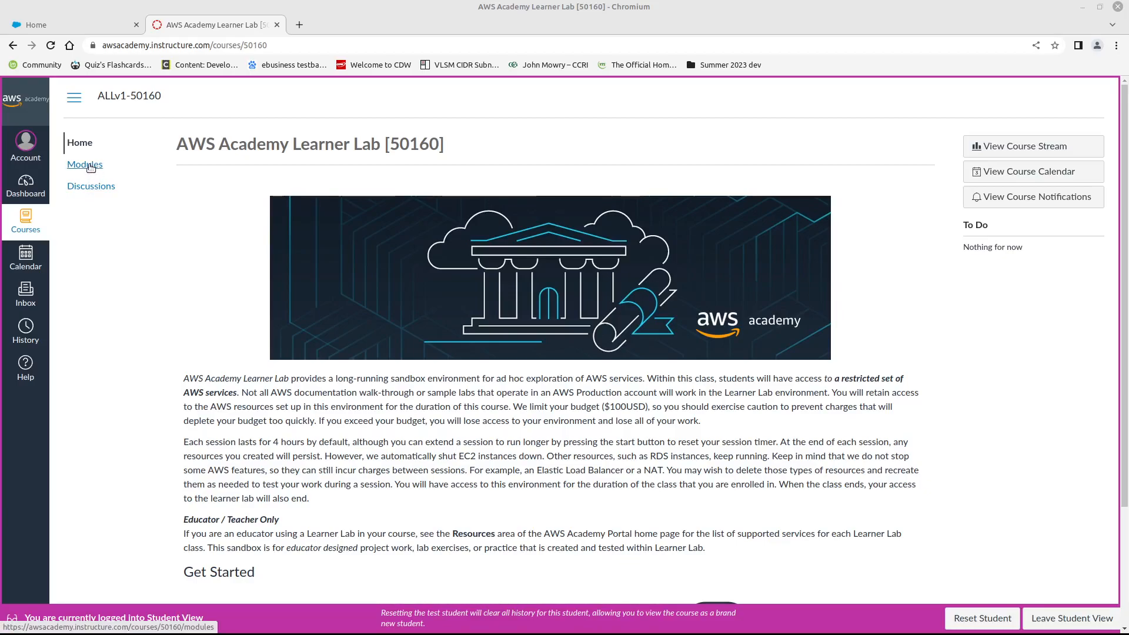
# - Open the Learner Lab from the AWS Academy Learner Lab course modules and agree to the Vocareum terms and conditions
pyautogui.click(92, 166)
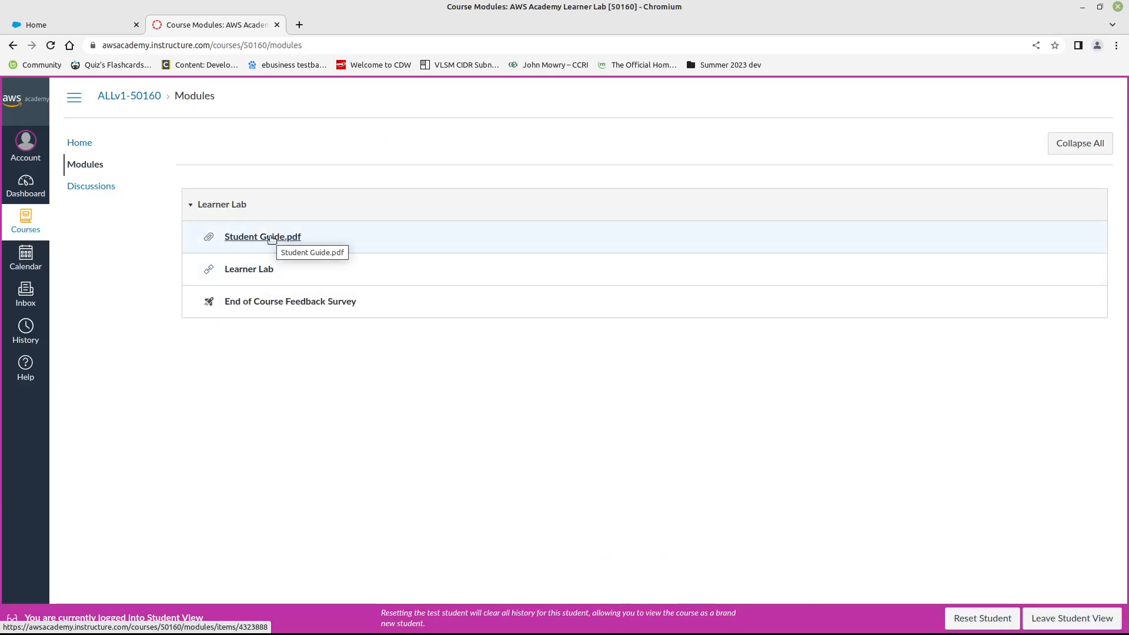
pyautogui.click(254, 268)
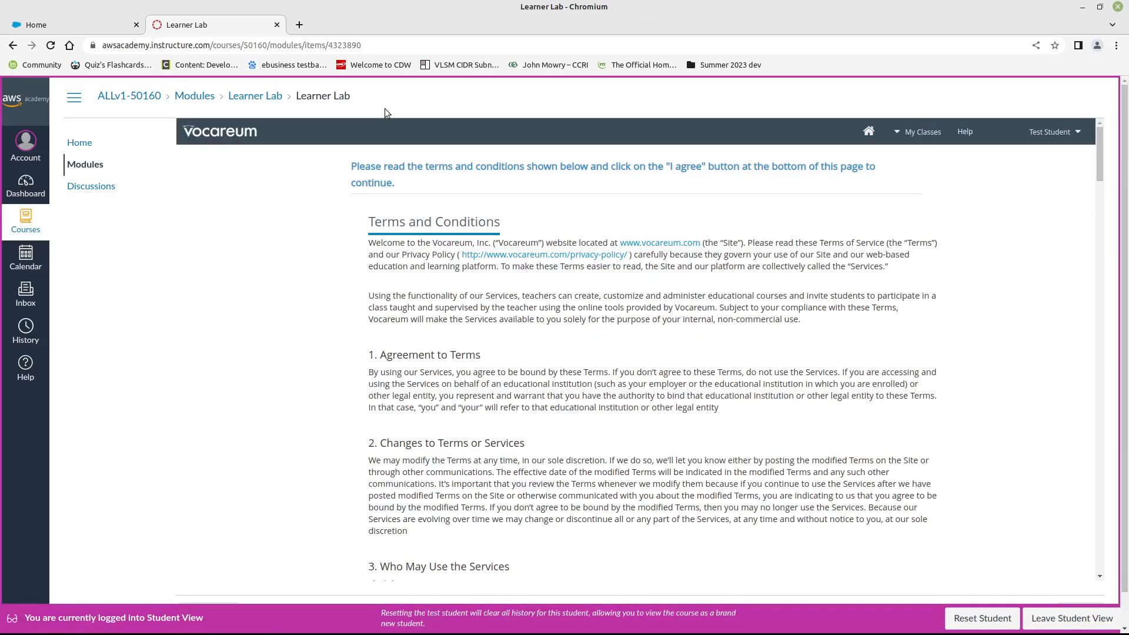
pyautogui.scroll(-6, 827, 377)
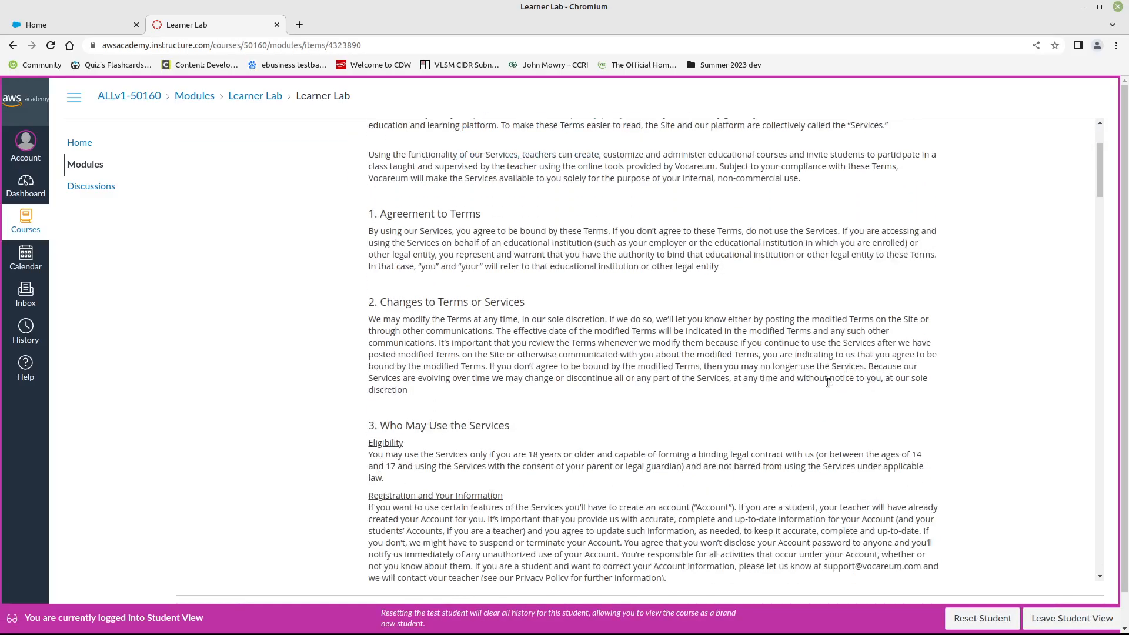
pyautogui.scroll(-16, 828, 383)
pyautogui.moveTo(1098, 352); pyautogui.dragTo(1075, 533)
pyautogui.scroll(-7, 1076, 537)
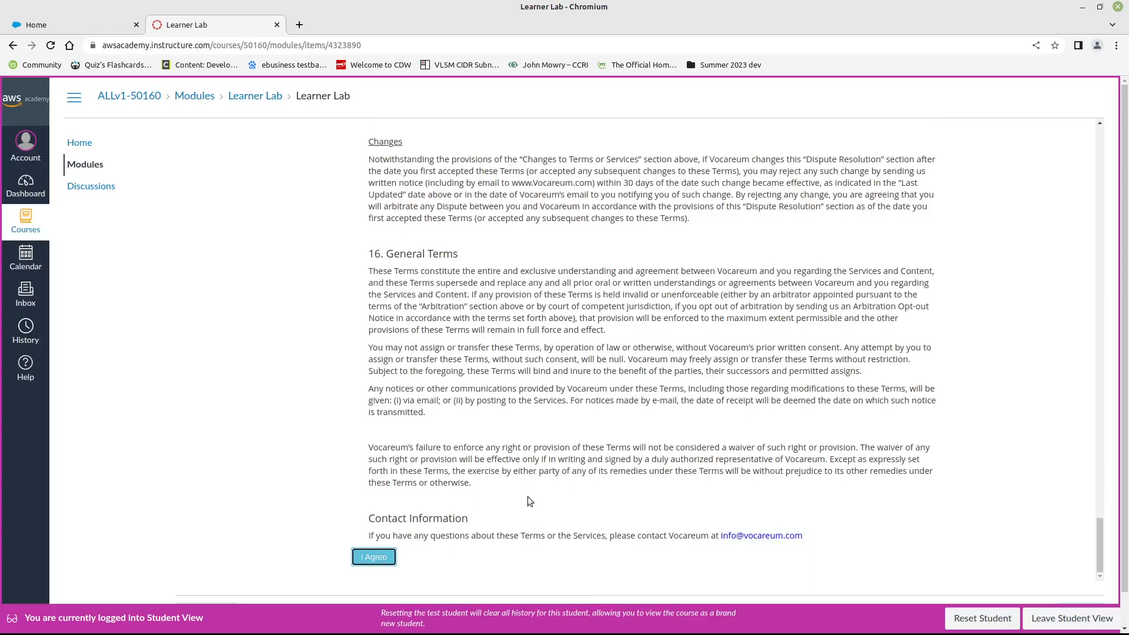
pyautogui.press('Return')
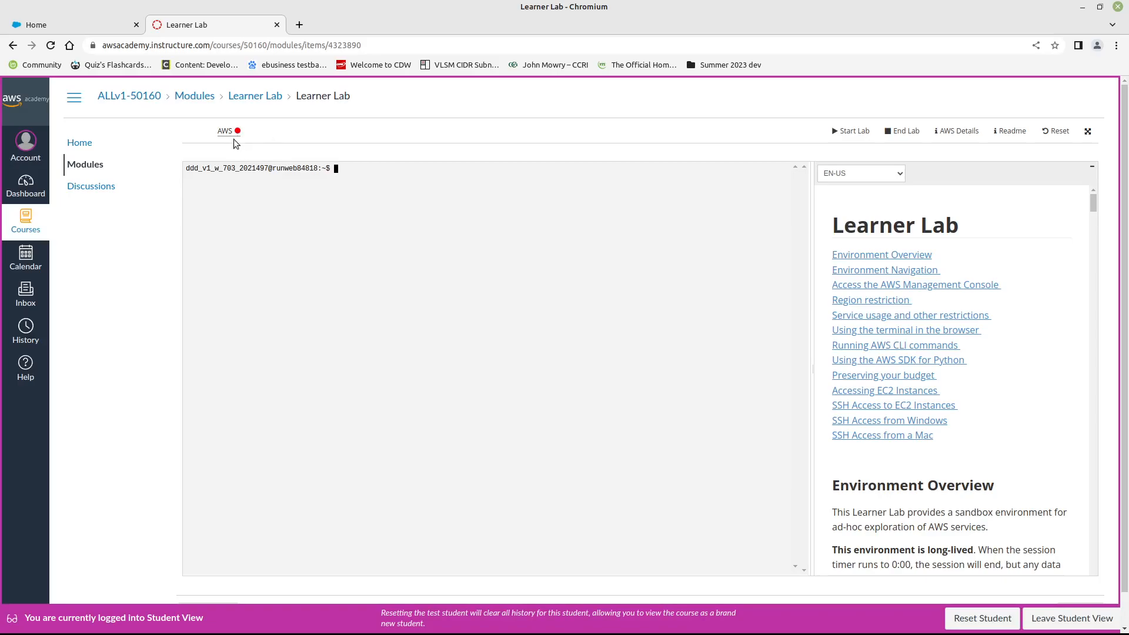
# - Start the Learner Lab session and open its AWS Management Console
pyautogui.click(853, 131)
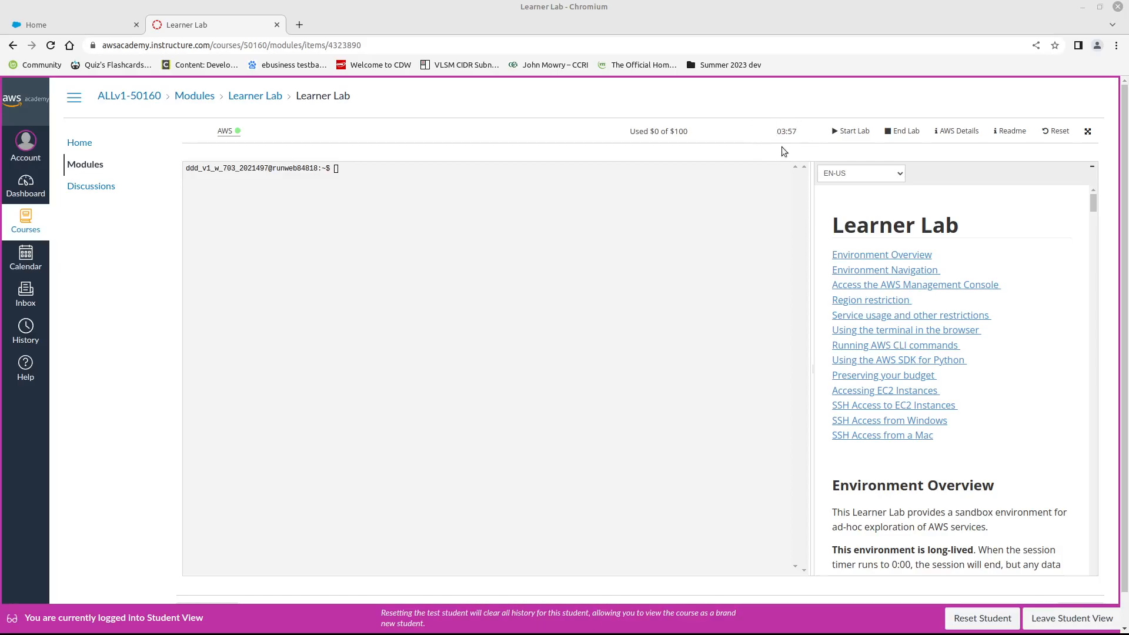
pyautogui.scroll(-2, 1000, 354)
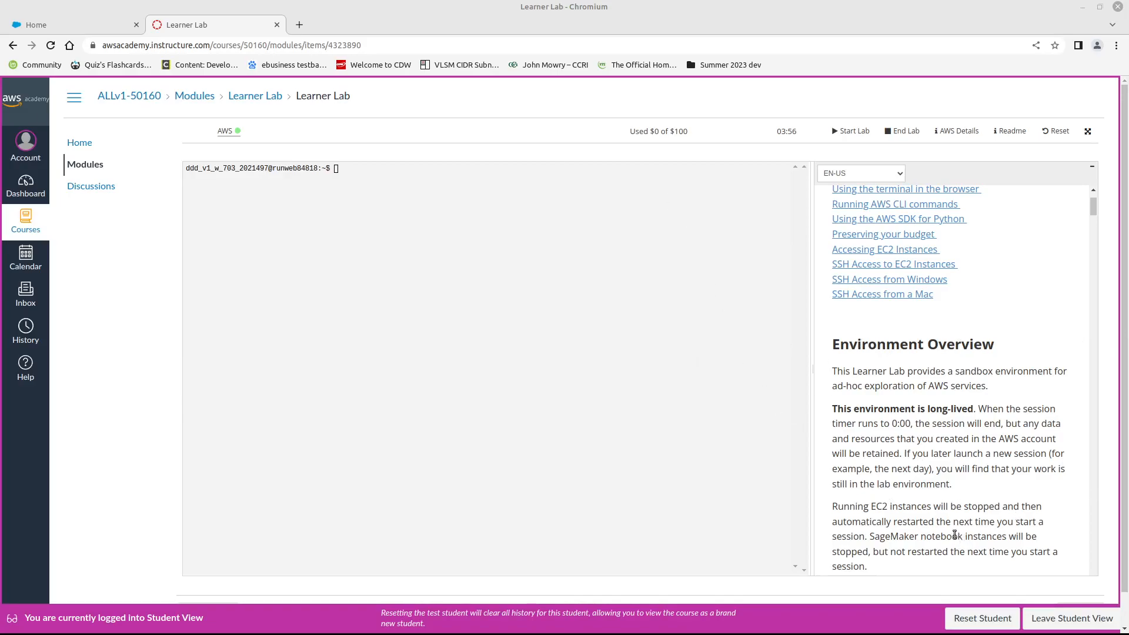
pyautogui.scroll(-3, 972, 469)
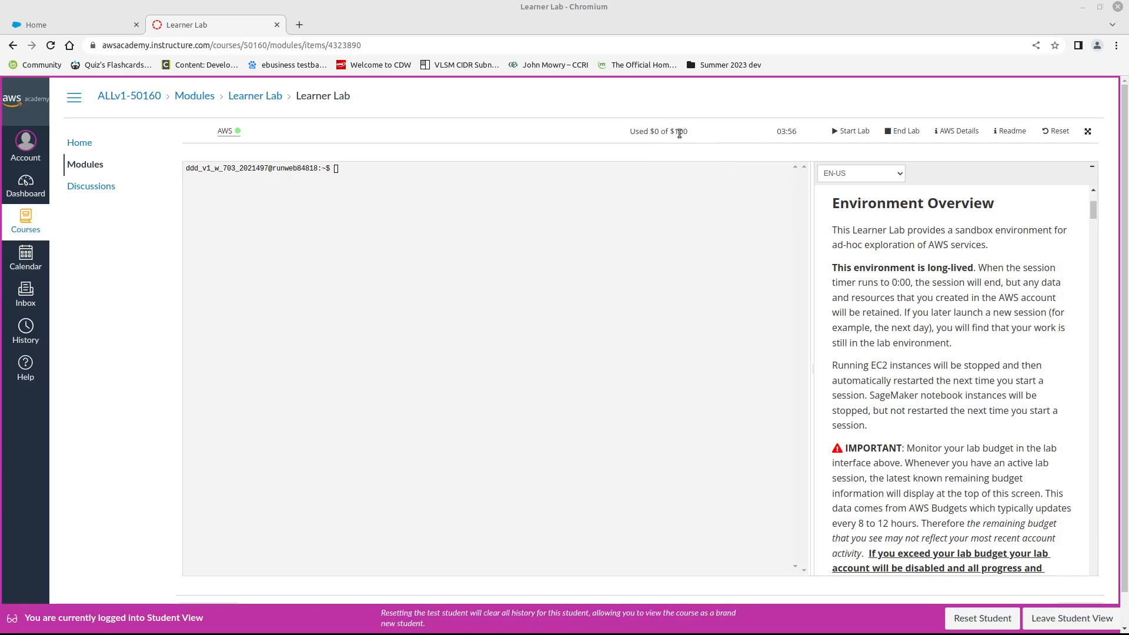
pyautogui.scroll(-1, 951, 364)
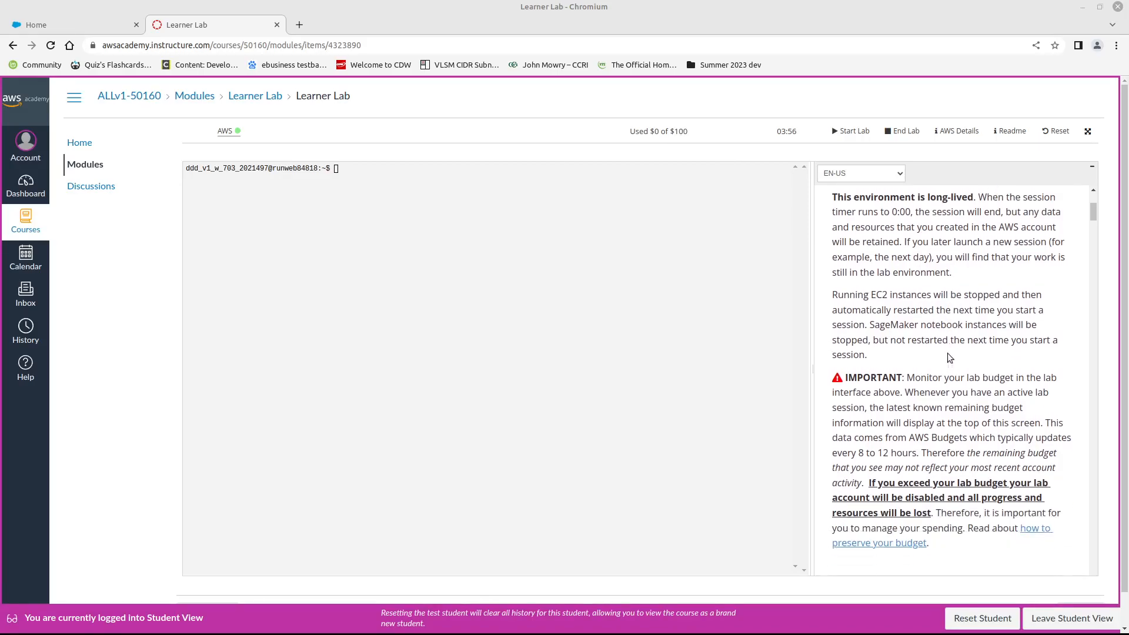
pyautogui.scroll(5, 948, 351)
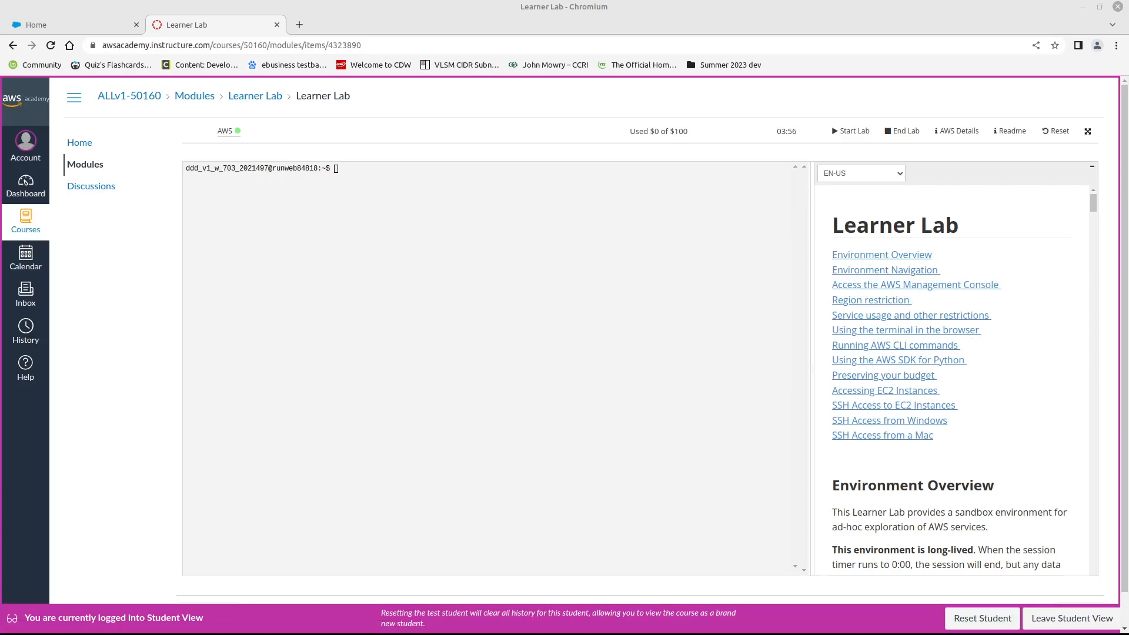
pyautogui.click(225, 130)
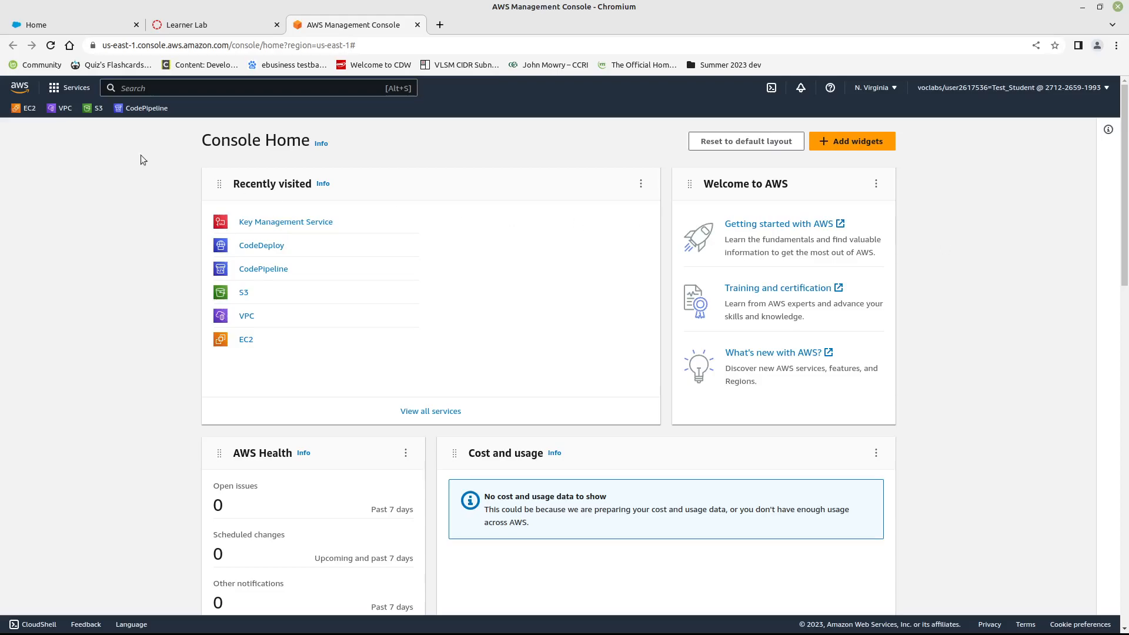
# - Mark VPC as a favorite among the Networking & Content Delivery services
pyautogui.click(54, 90)
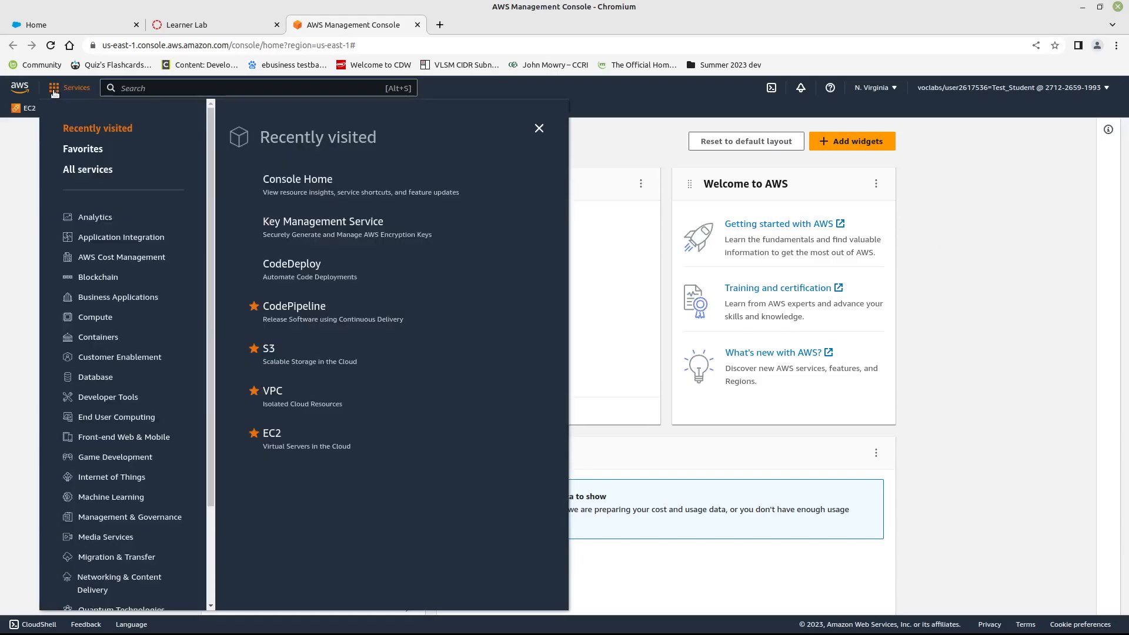
pyautogui.scroll(-2, 122, 301)
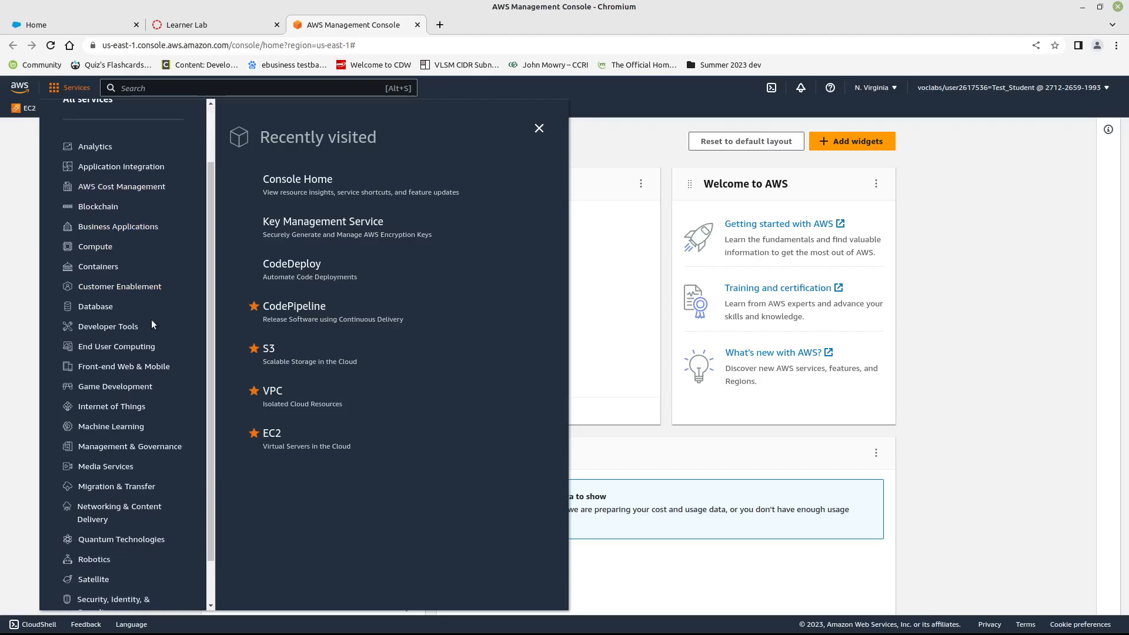
pyautogui.scroll(-2, 140, 264)
pyautogui.scroll(3, 143, 328)
pyautogui.scroll(-2, 144, 329)
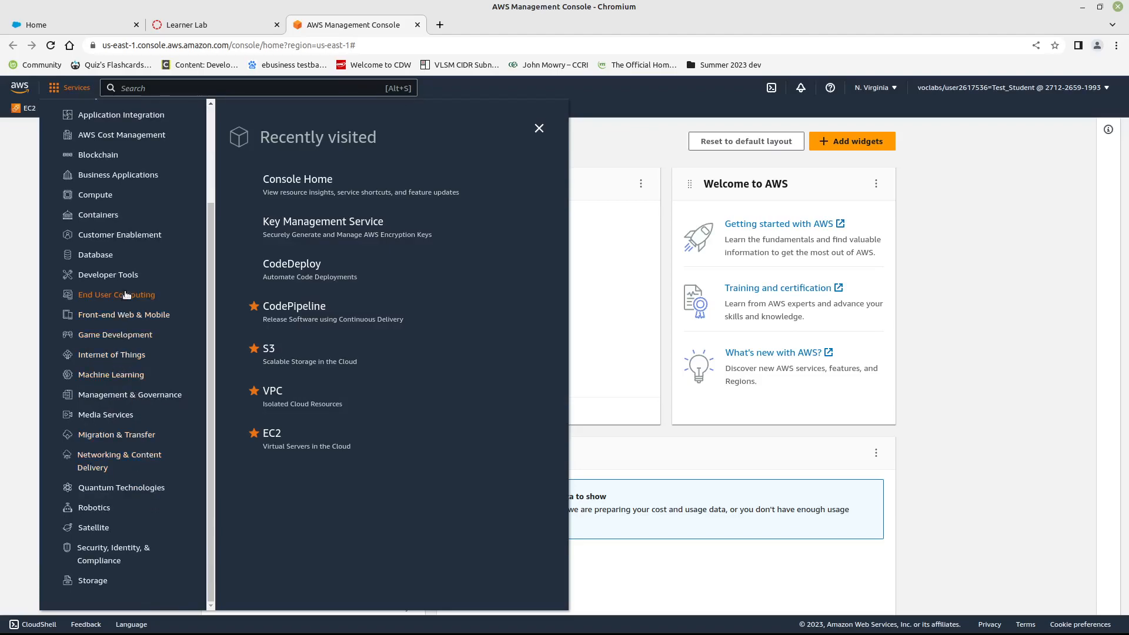
pyautogui.click(138, 458)
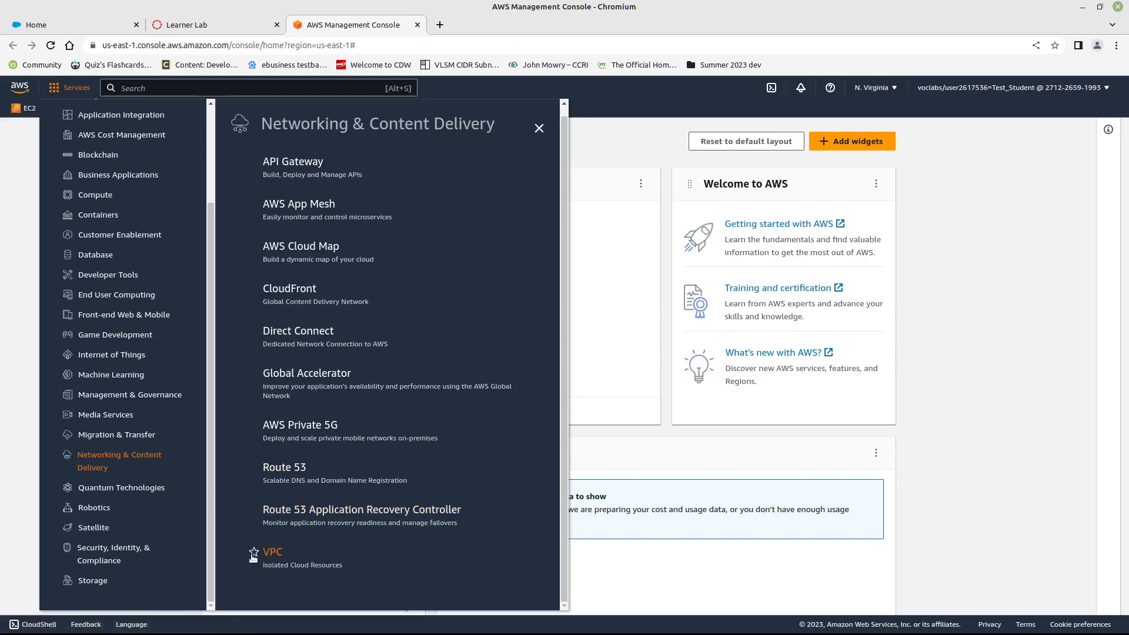
pyautogui.click(253, 554)
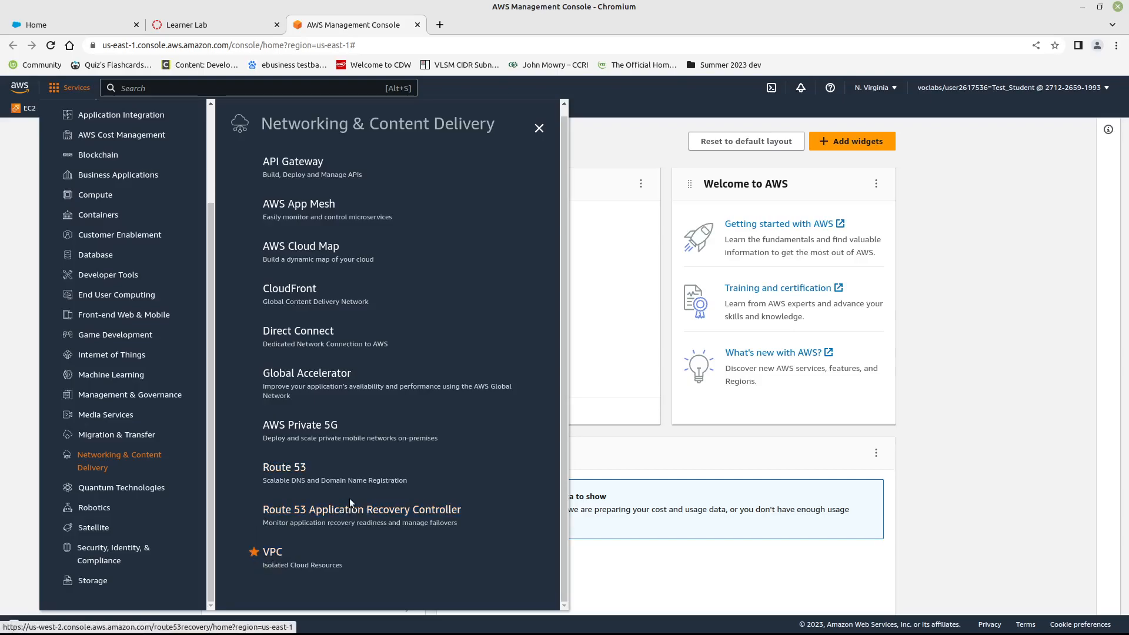
pyautogui.scroll(1, 526, 253)
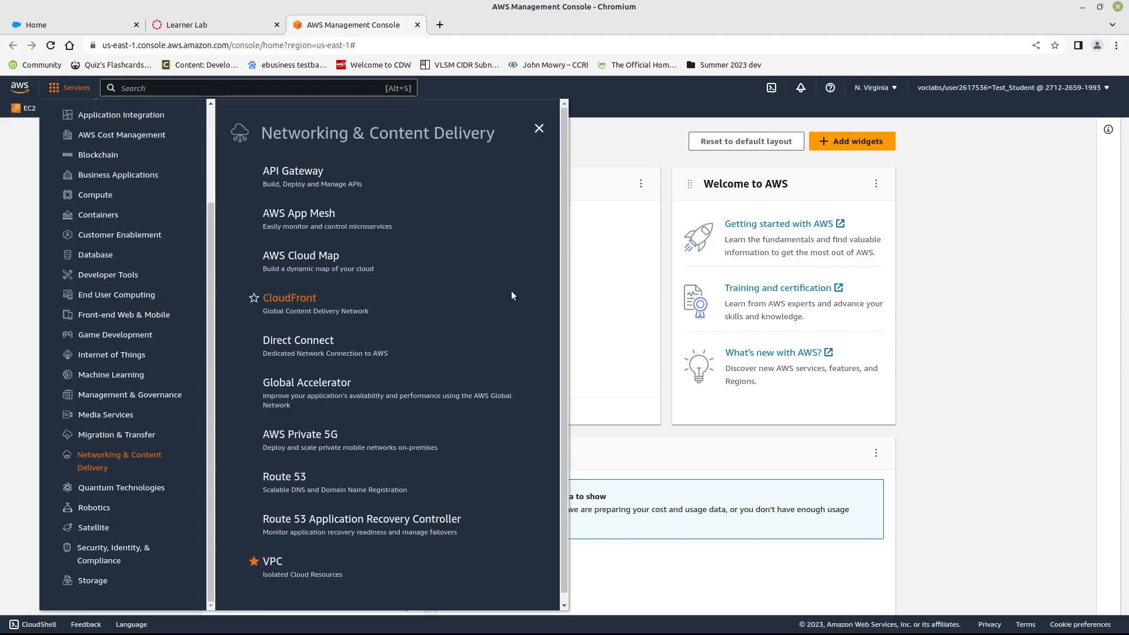
pyautogui.click(875, 441)
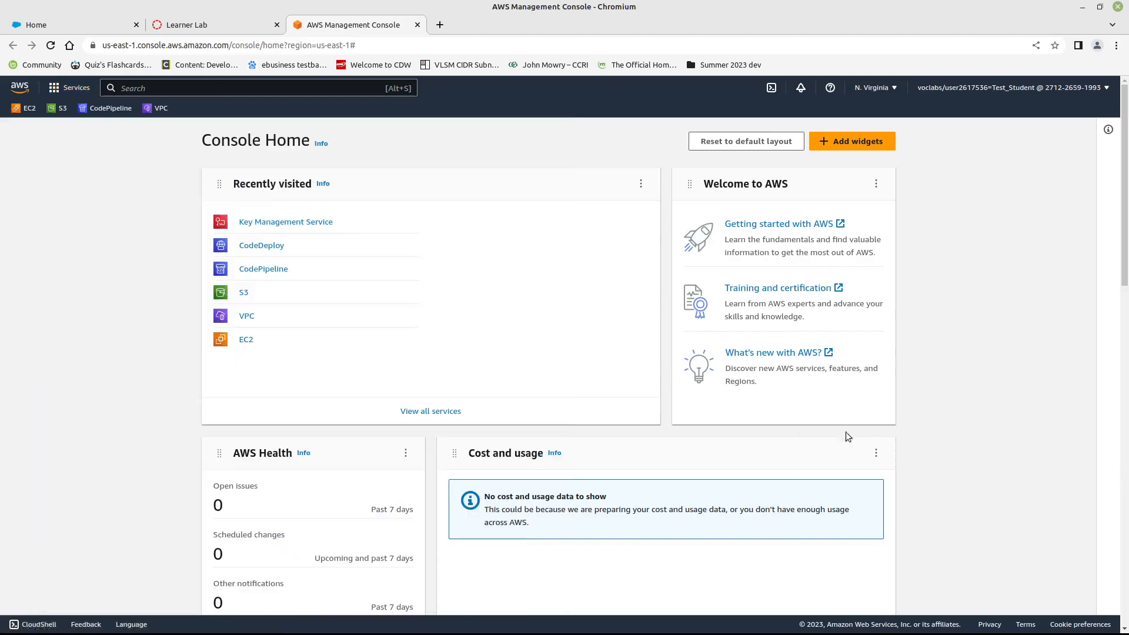
# - Reorder the favorites so VPC sits directly after EC2, and open the VPC dashboard
pyautogui.moveTo(154, 110); pyautogui.dragTo(54, 112)
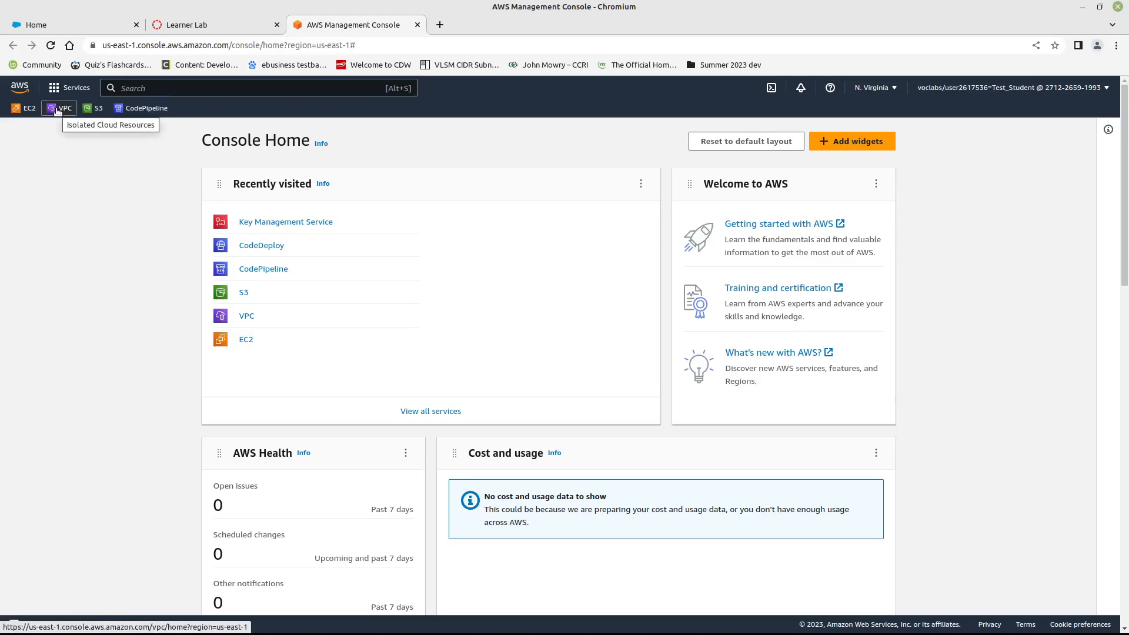
pyautogui.click(57, 111)
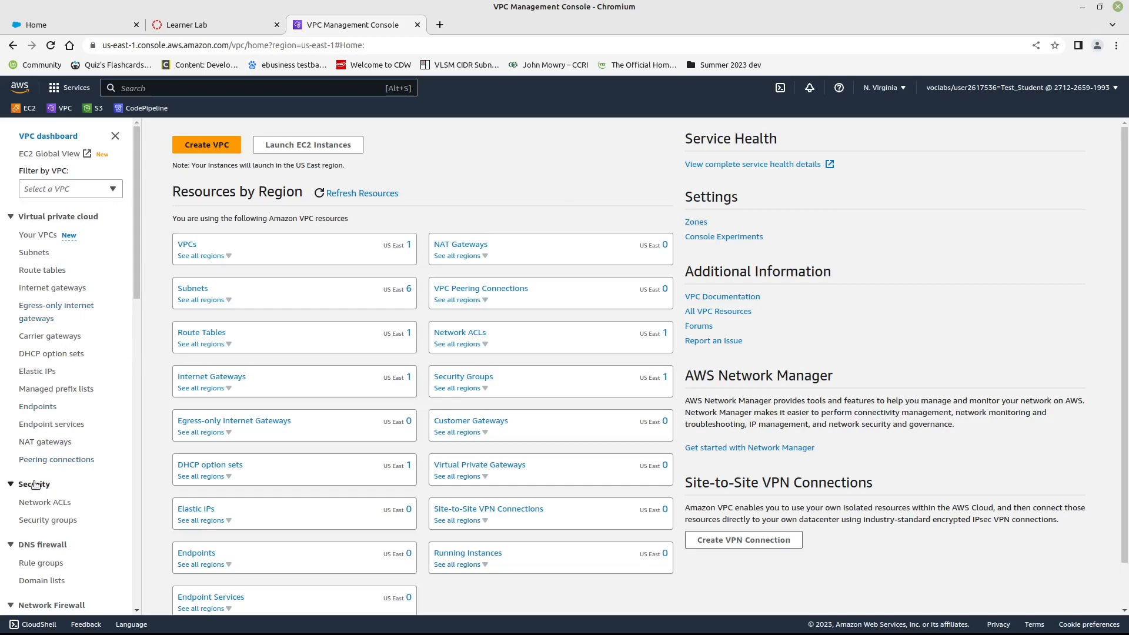
# - Open the VPC security groups and display the inbound rules of the default group
pyautogui.click(52, 521)
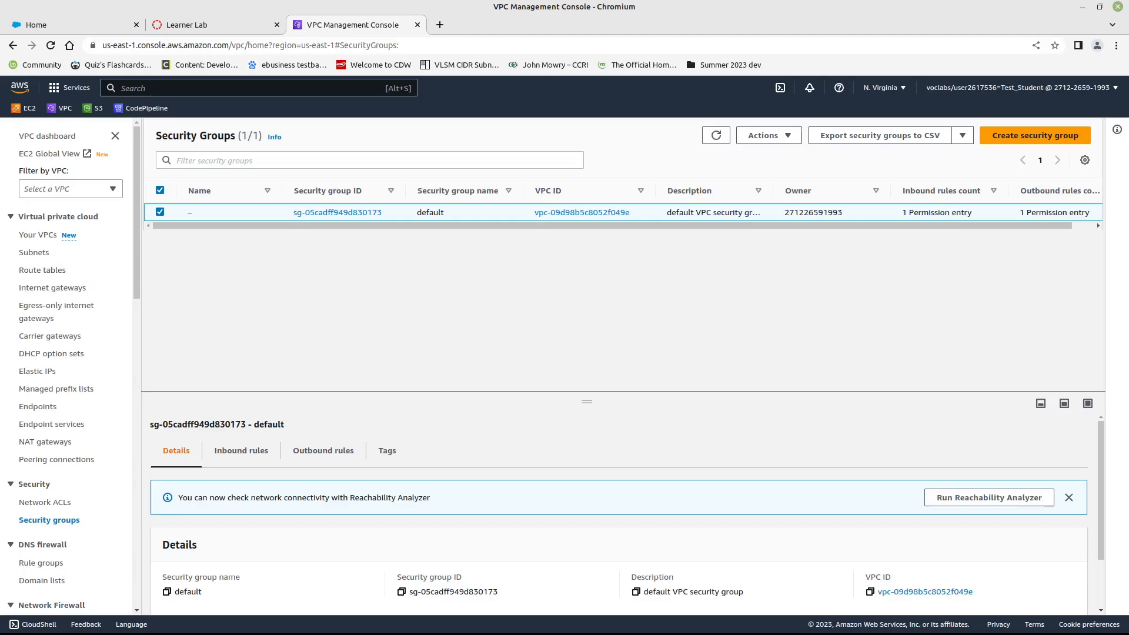
pyautogui.scroll(-2, 288, 442)
pyautogui.scroll(2, 288, 442)
pyautogui.click(245, 449)
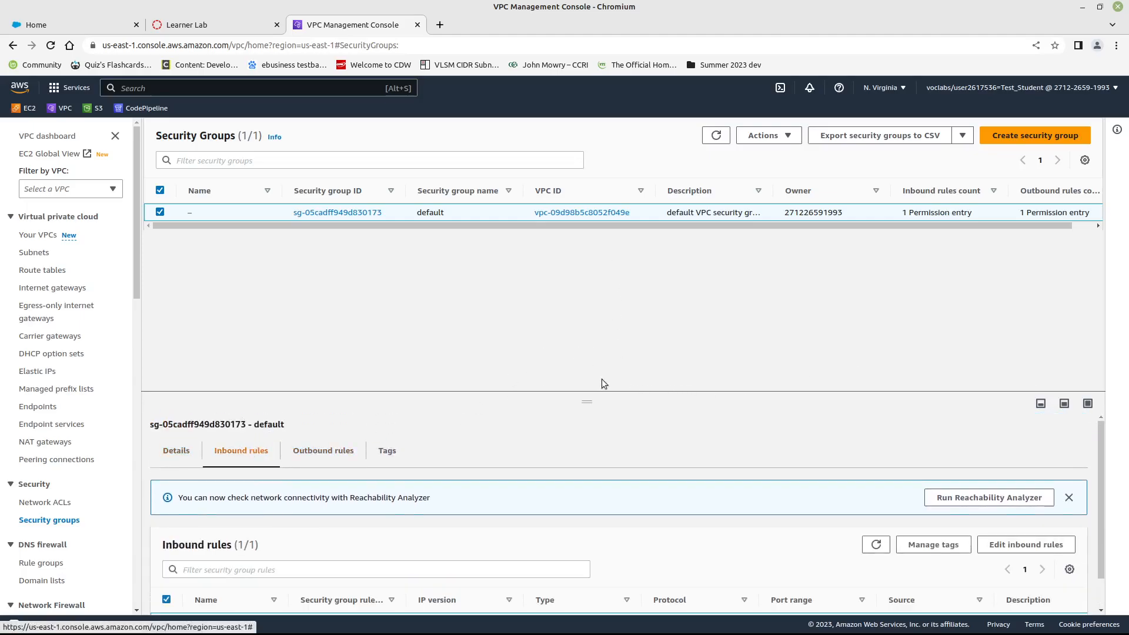
pyautogui.scroll(-1, 802, 507)
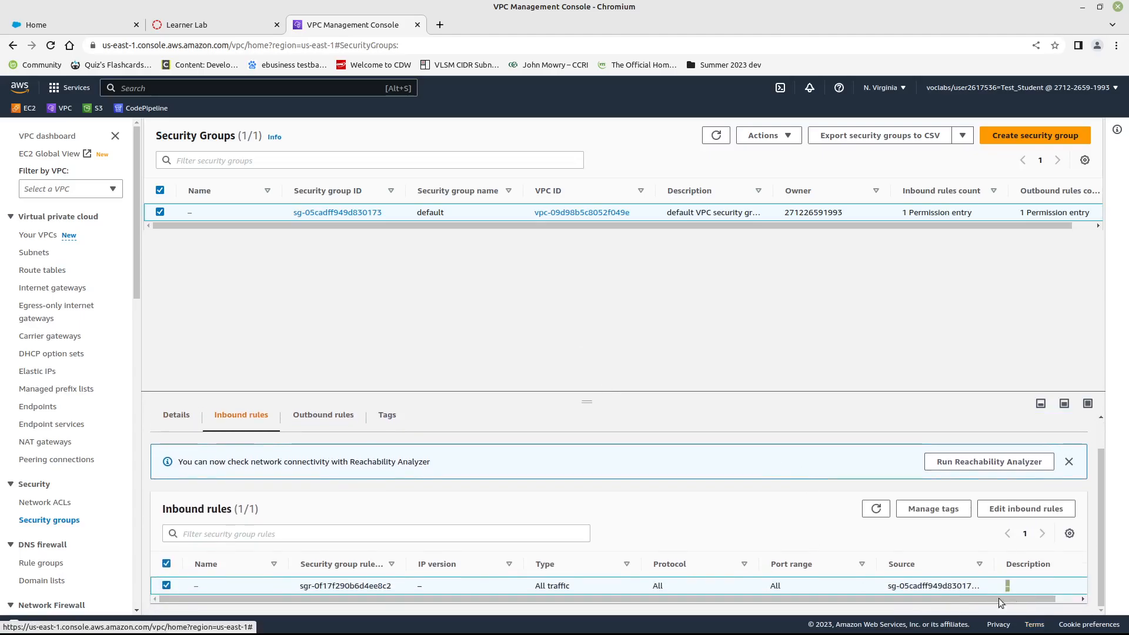
pyautogui.moveTo(887, 588); pyautogui.dragTo(726, 576)
pyautogui.click(690, 520)
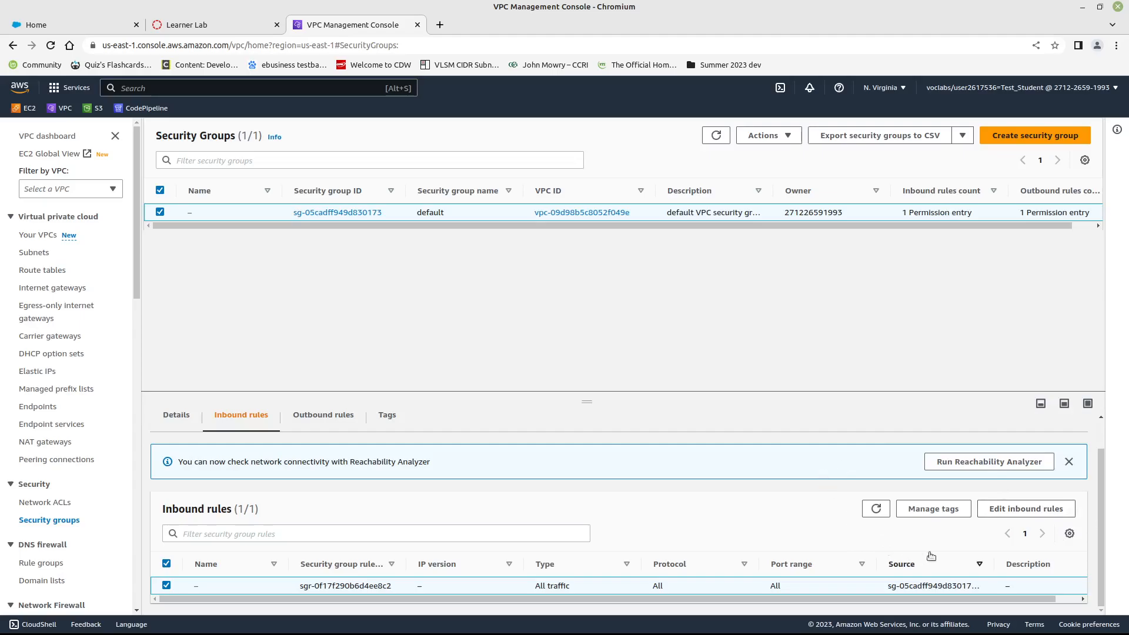
# - Add an inbound SSH rule with source 0.0.0.0/0 to the default security group and save the rules
pyautogui.click(1026, 509)
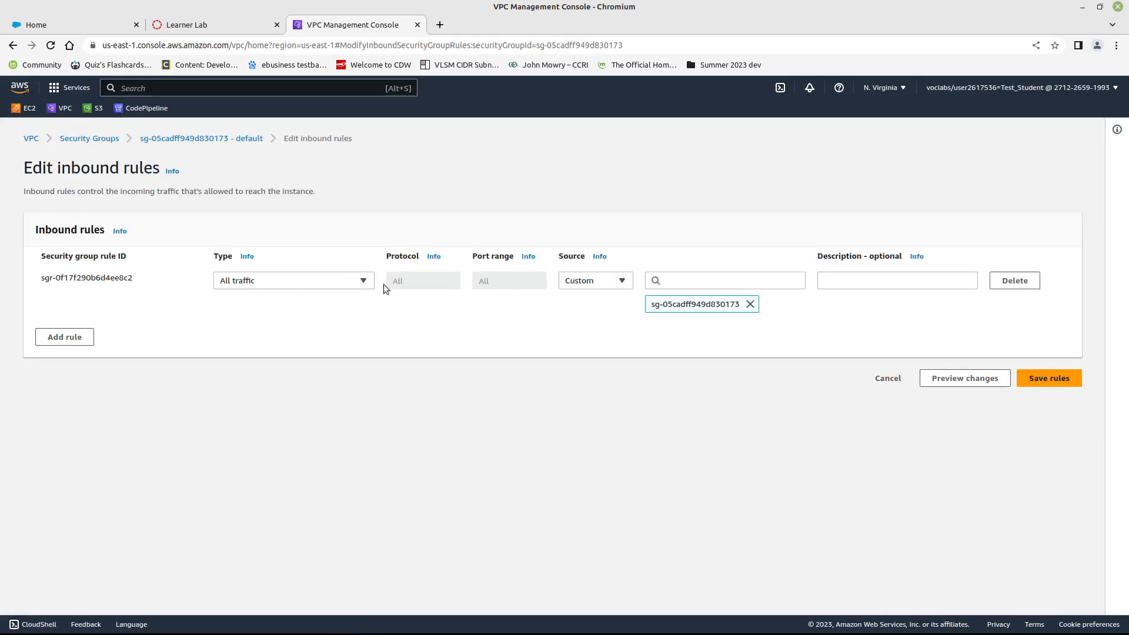
pyautogui.click(363, 281)
pyautogui.click(362, 283)
pyautogui.click(64, 337)
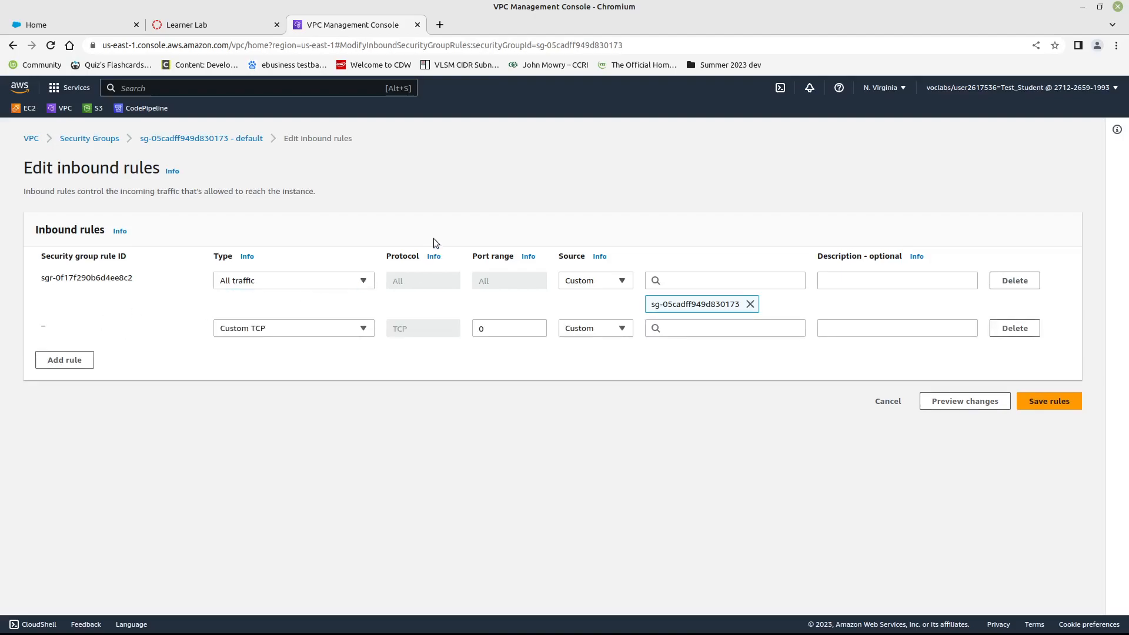
pyautogui.click(365, 328)
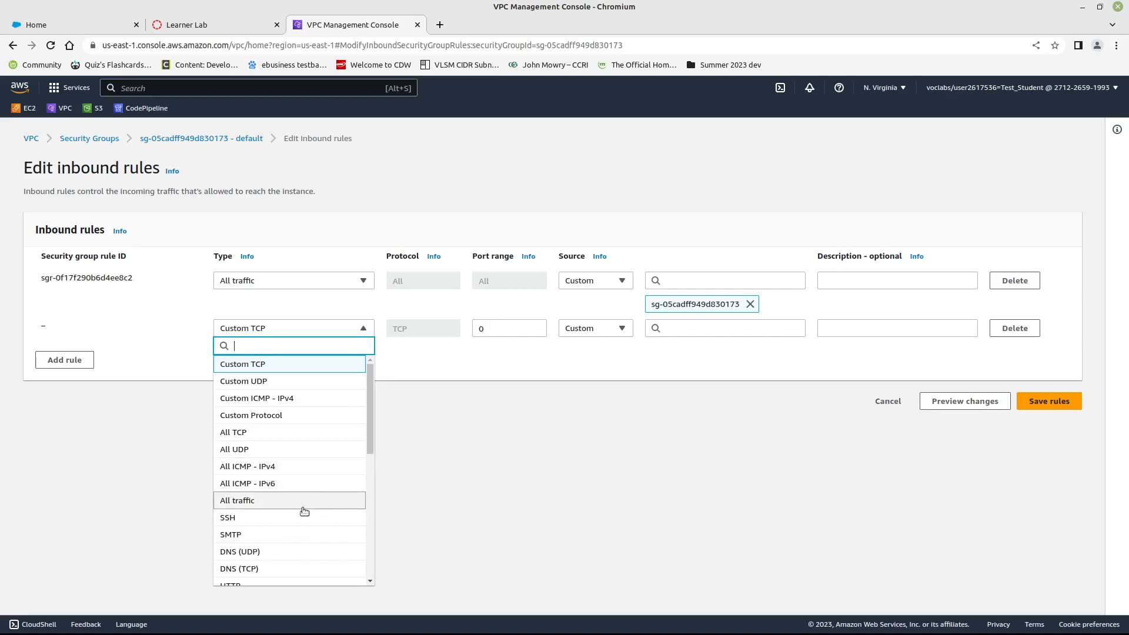
pyautogui.click(285, 516)
pyautogui.click(703, 329)
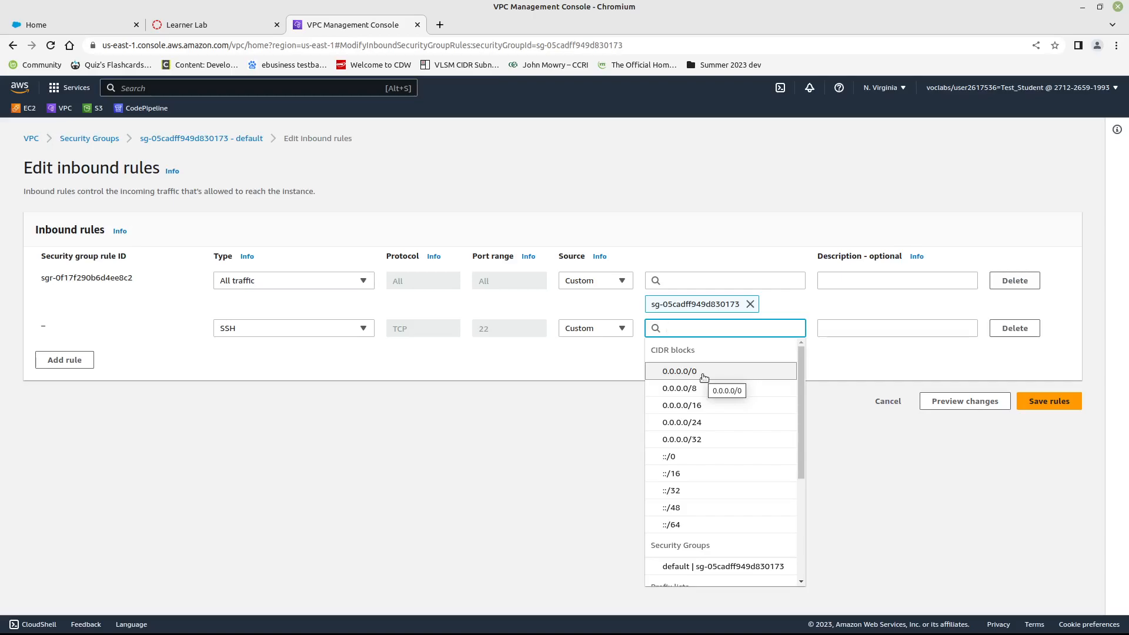
pyautogui.click(704, 377)
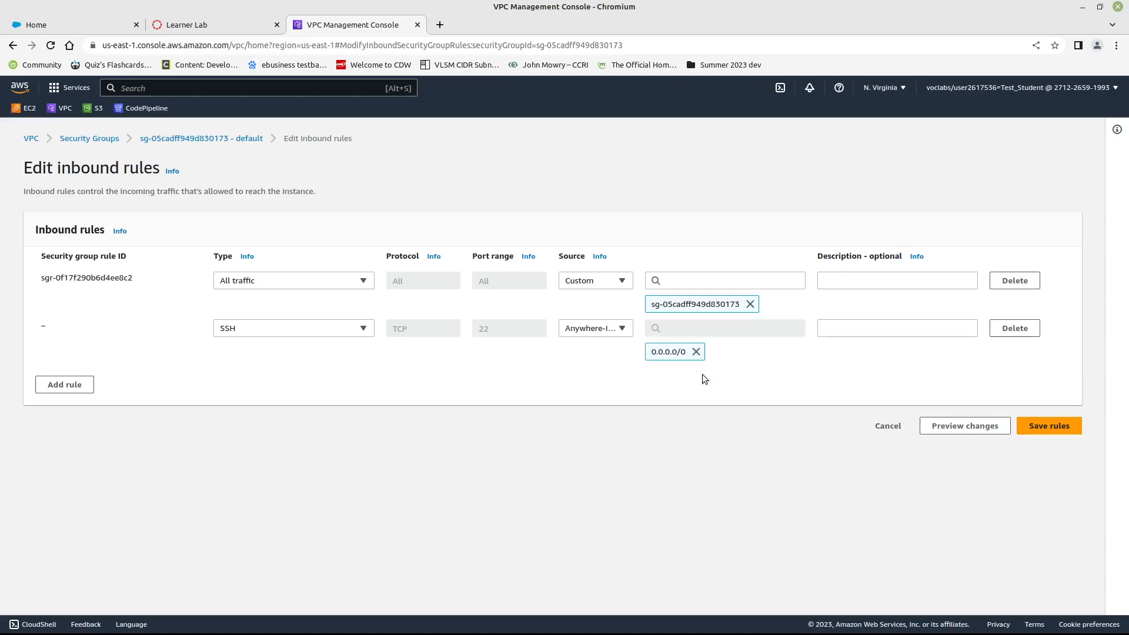
pyautogui.click(1063, 430)
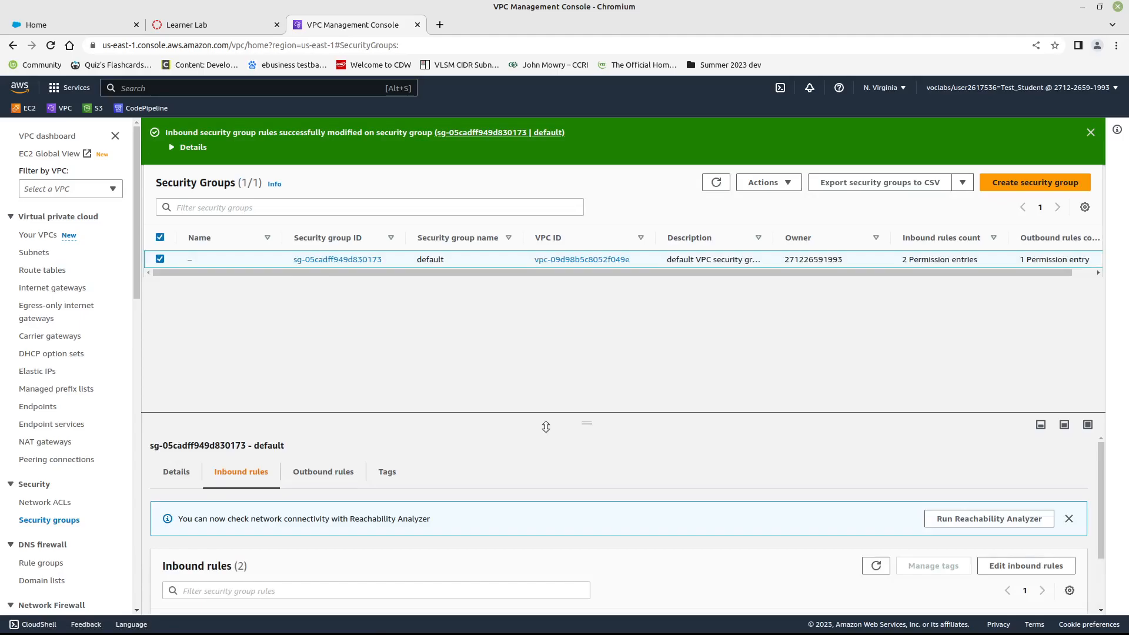
pyautogui.scroll(-2, 413, 465)
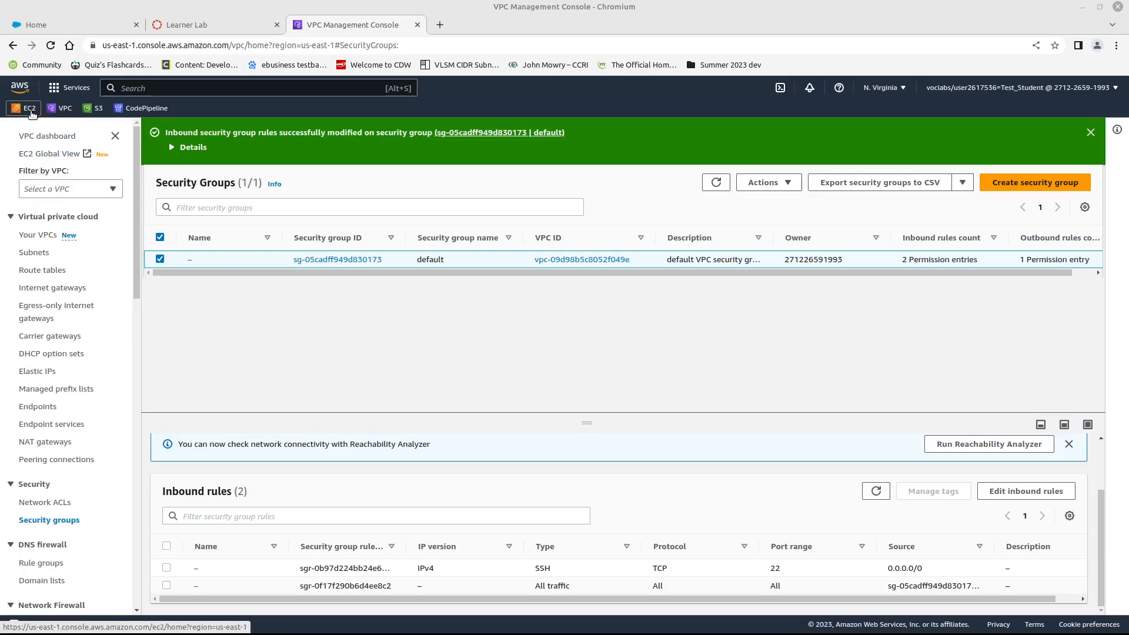
pyautogui.click(71, 87)
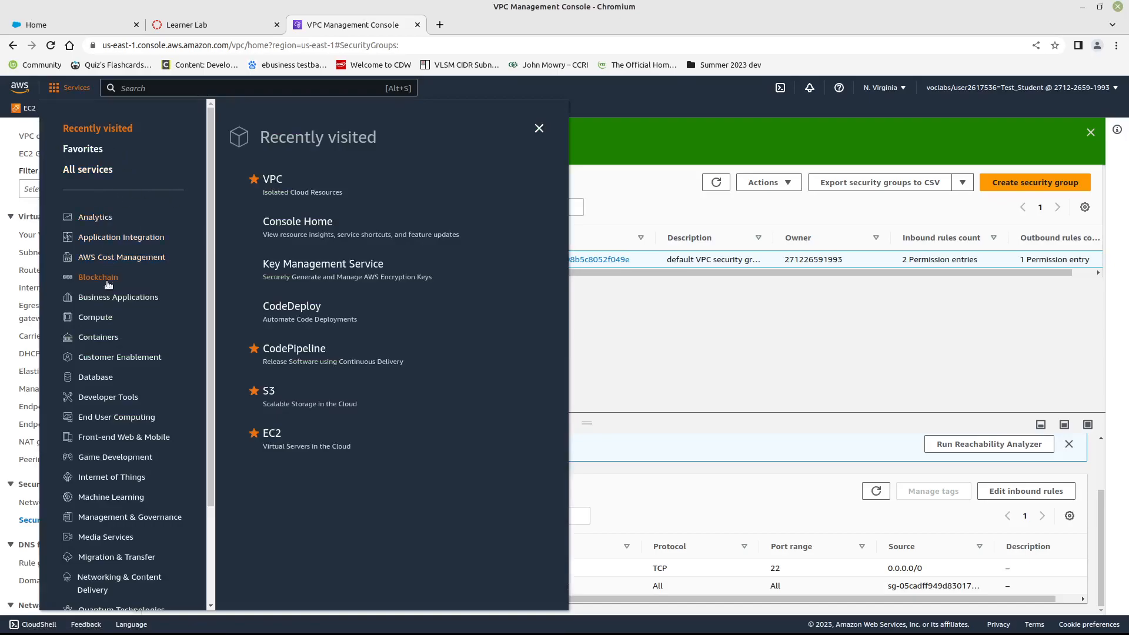
pyautogui.click(103, 318)
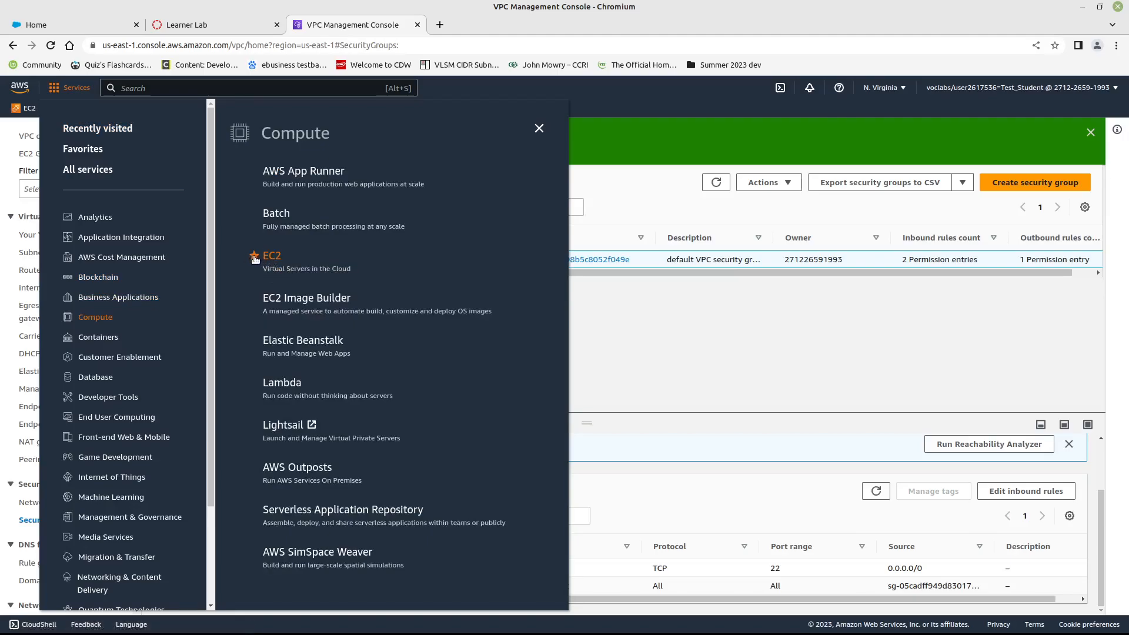
pyautogui.click(621, 179)
# - Start launching a new instance from the EC2 dashboard and name it First
pyautogui.click(31, 109)
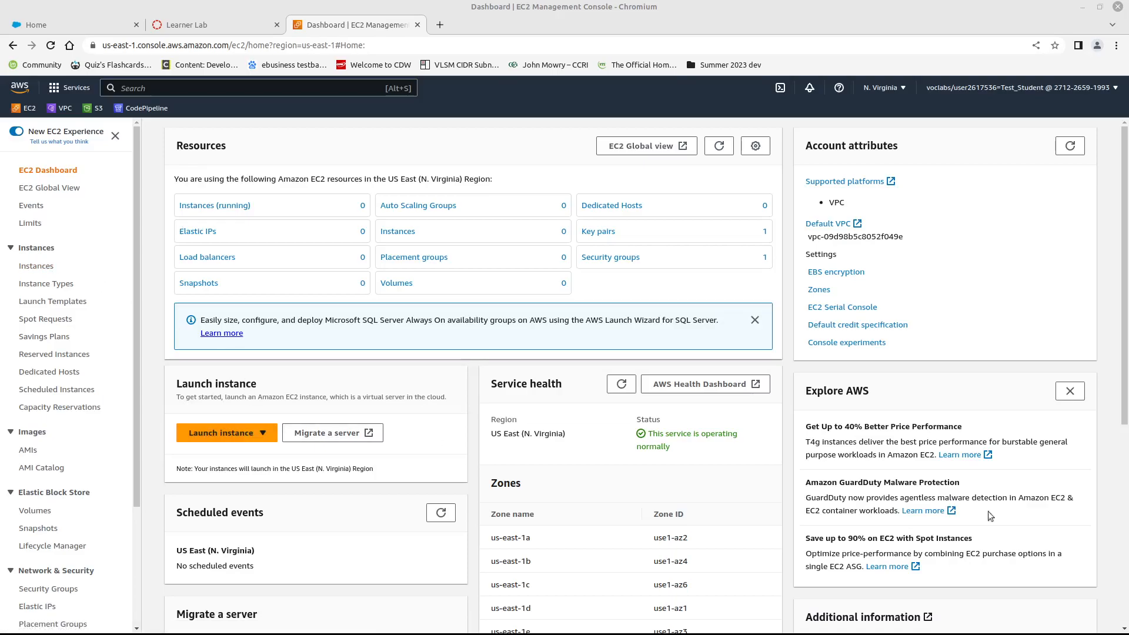
pyautogui.click(260, 434)
pyautogui.click(248, 450)
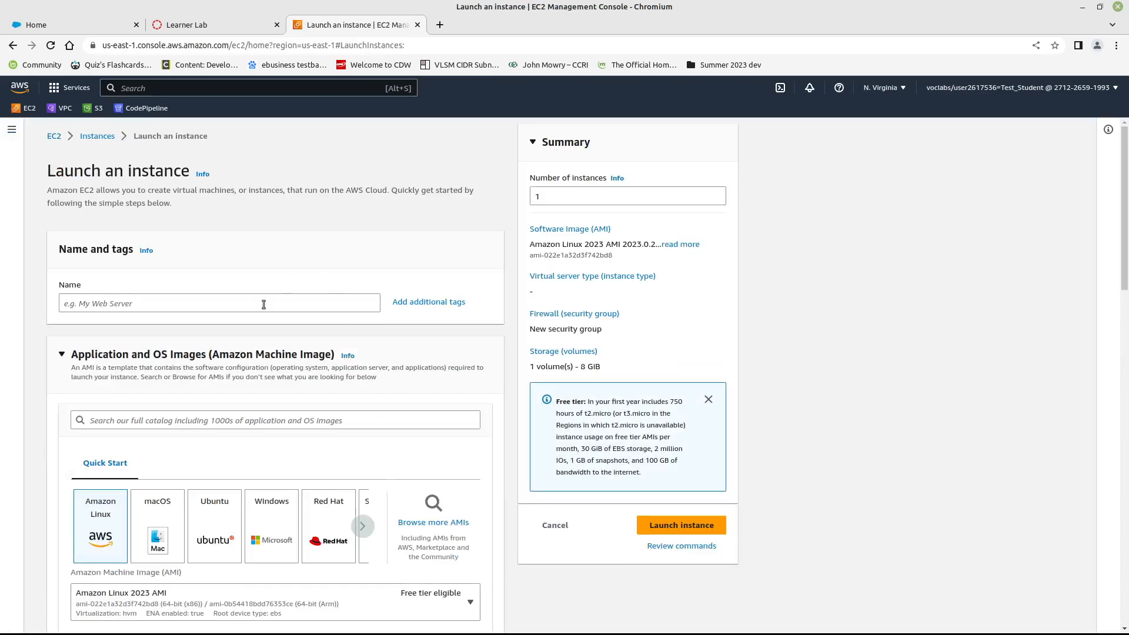
pyautogui.click(263, 306)
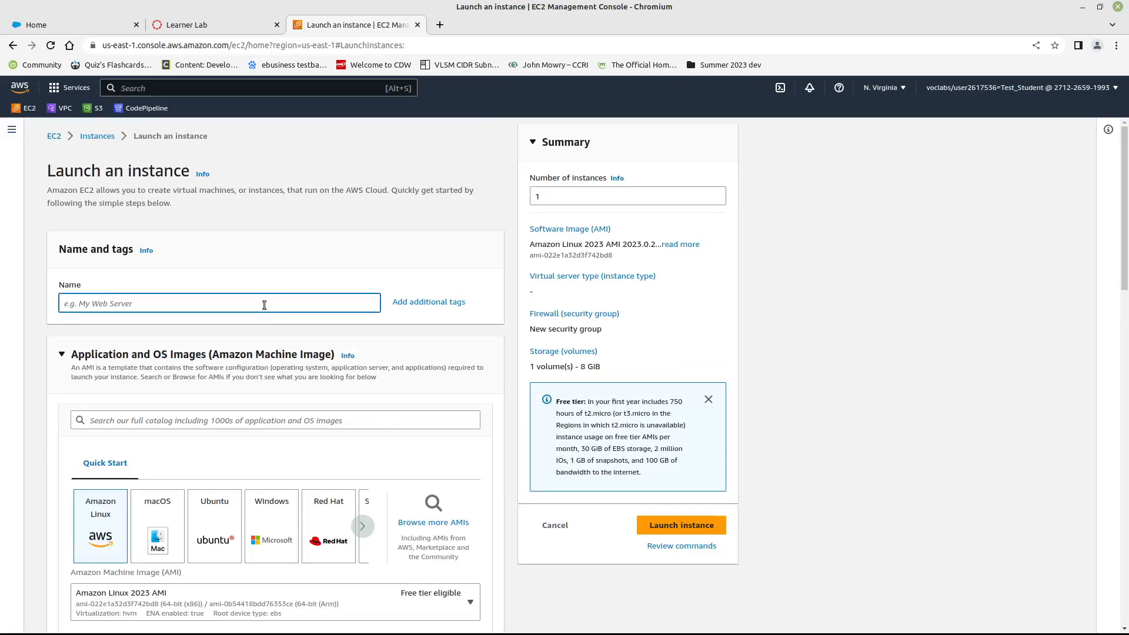
pyautogui.write('first')
pyautogui.press('BackSpace')
pyautogui.press('BackSpace')
pyautogui.write('First')
# - Choose Ubuntu as the operating system image, keeping the Ubuntu Server 22.04 LTS (HVM), SSD Volume Type AMI
pyautogui.scroll(-2, 189, 392)
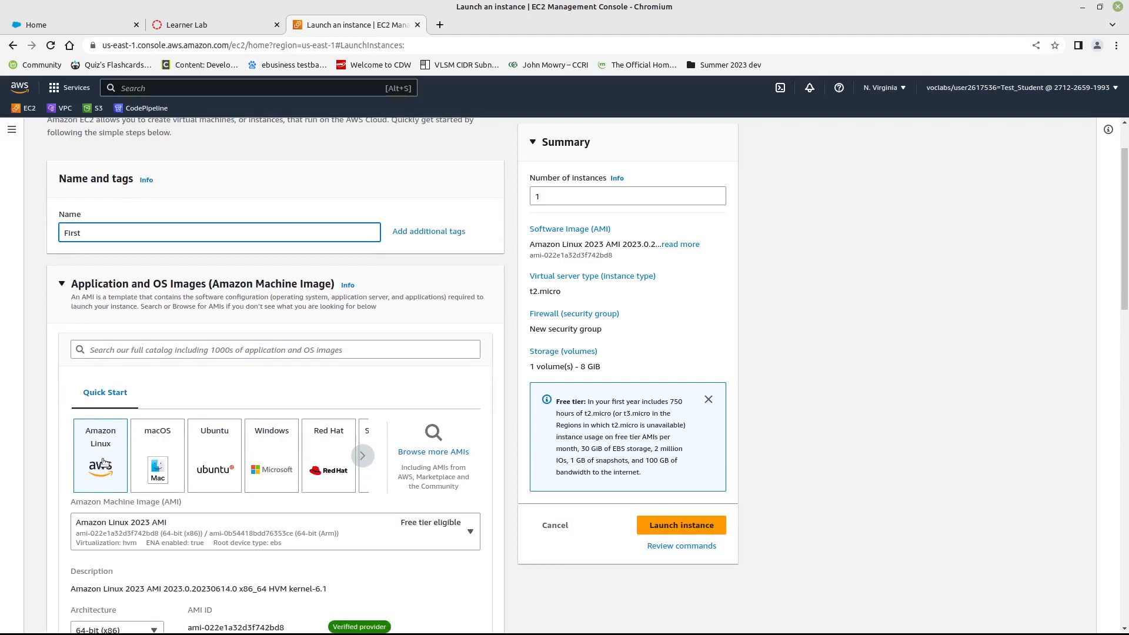
pyautogui.scroll(-2, 103, 462)
pyautogui.click(215, 325)
pyautogui.click(467, 393)
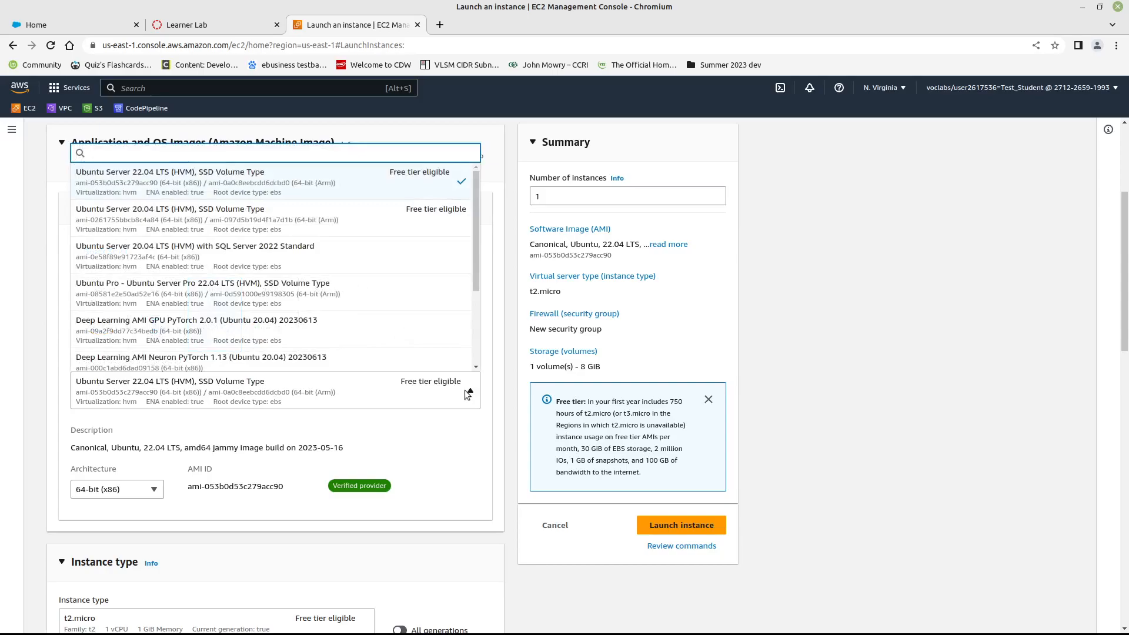
pyautogui.click(469, 393)
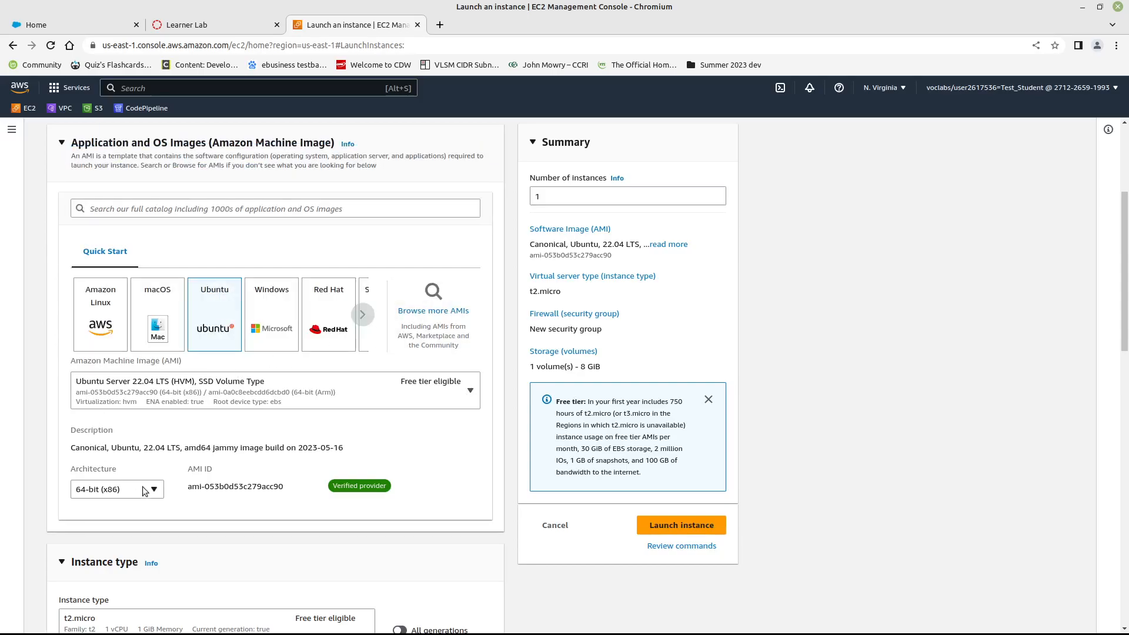
# - Review the instance's image, architecture, instance type and key pair settings in the launch form
pyautogui.scroll(-1, 242, 466)
pyautogui.scroll(-5, 242, 467)
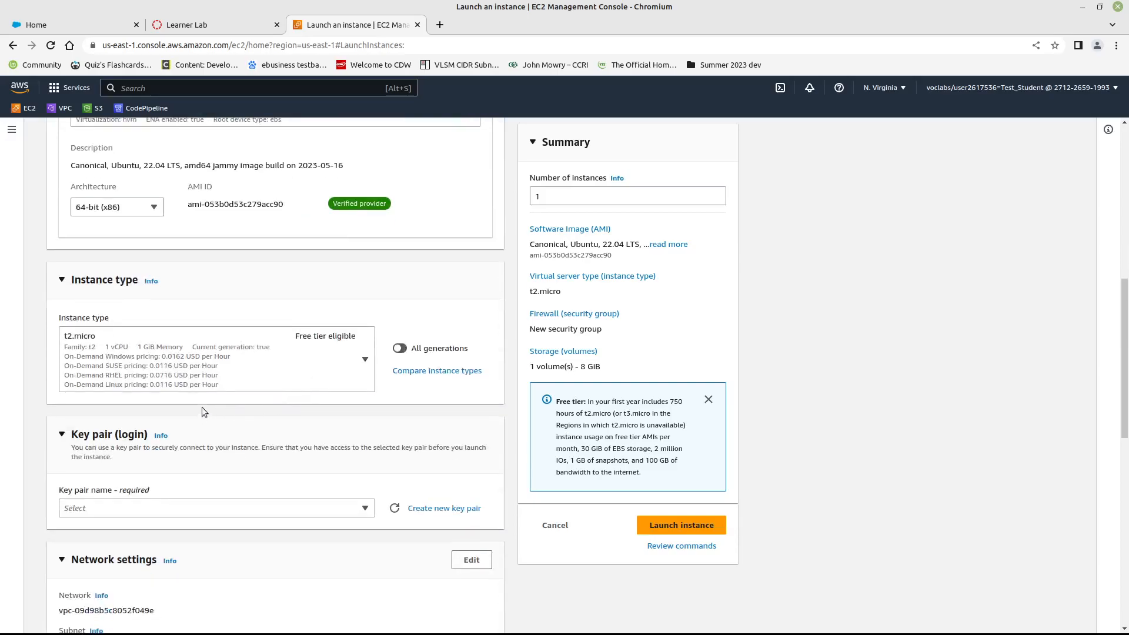
pyautogui.scroll(-3, 353, 499)
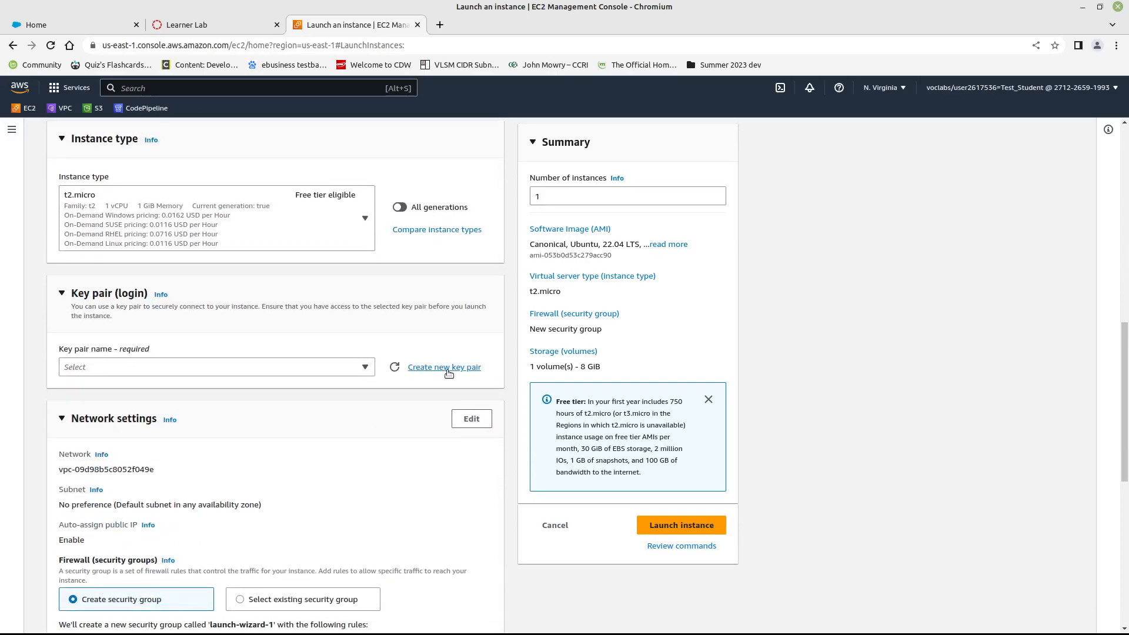
pyautogui.scroll(6, 339, 365)
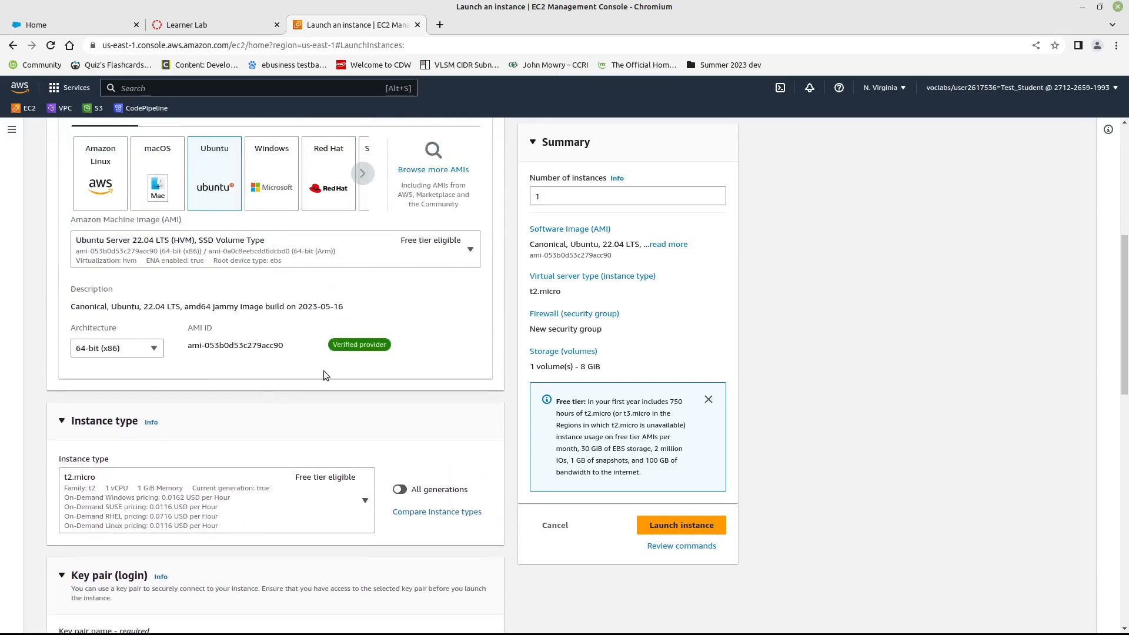
pyautogui.scroll(2, 321, 373)
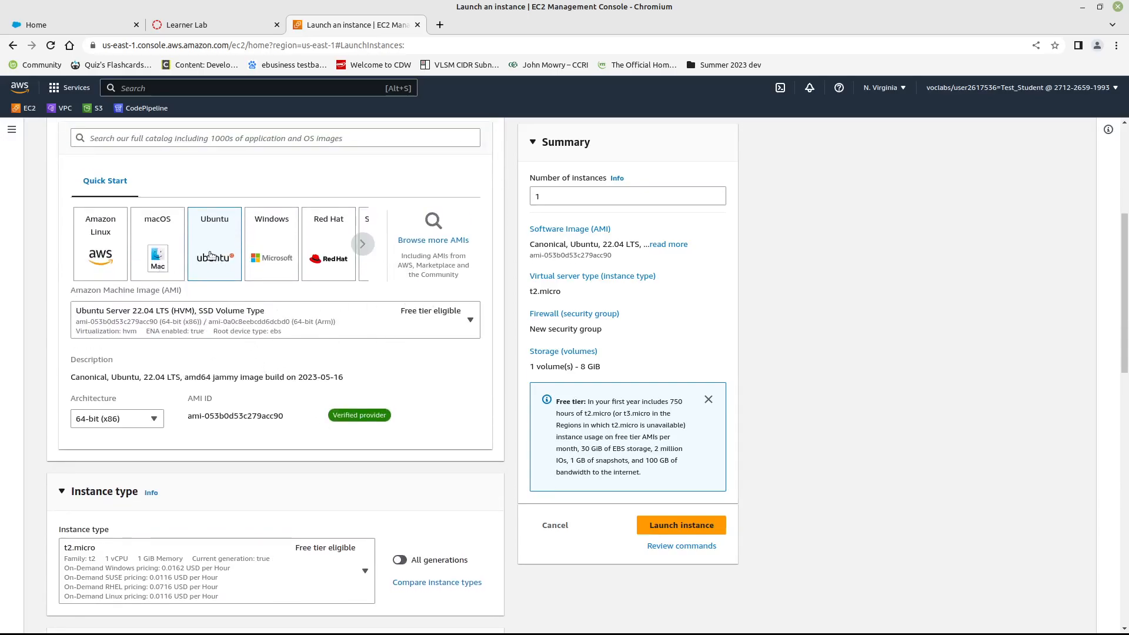
pyautogui.scroll(1, 223, 347)
pyautogui.scroll(1, 223, 347)
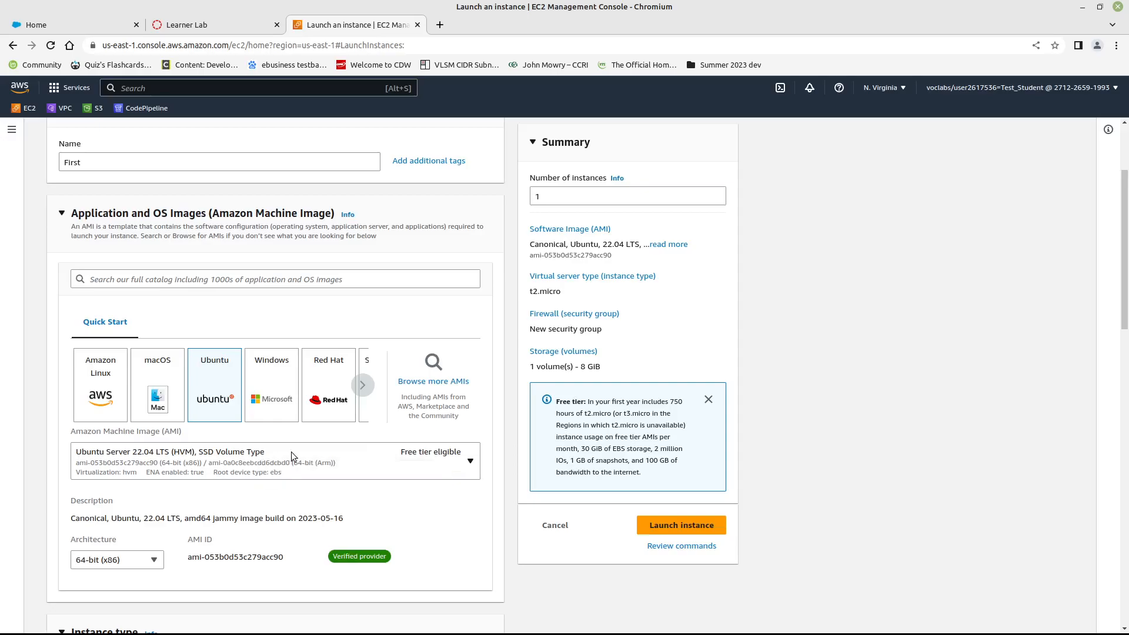
pyautogui.scroll(-6, 318, 436)
pyautogui.scroll(-2, 365, 431)
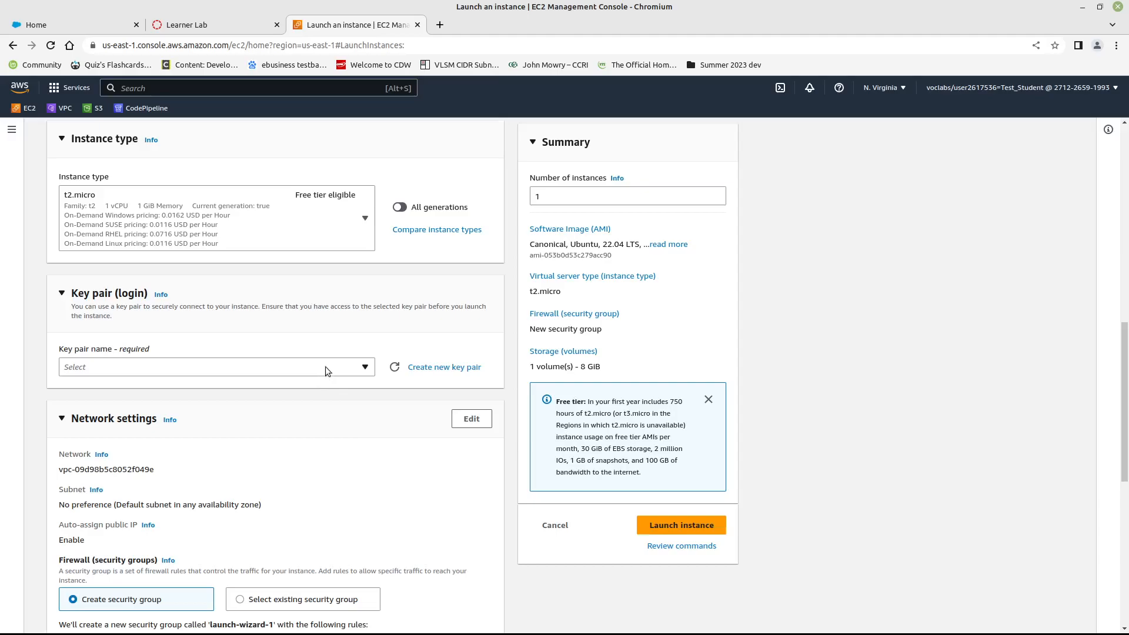
# - Create a new RSA key pair named cnet204 in .pem format for the instance login
pyautogui.click(366, 369)
pyautogui.click(366, 370)
pyautogui.click(366, 370)
pyautogui.click(367, 370)
pyautogui.click(424, 369)
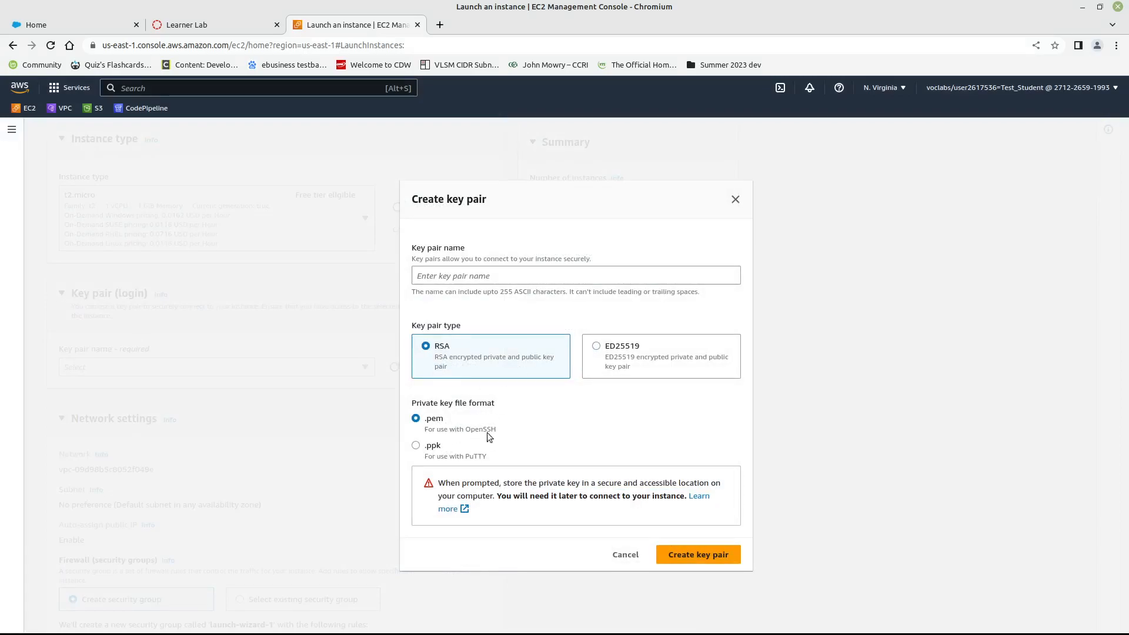
pyautogui.click(518, 281)
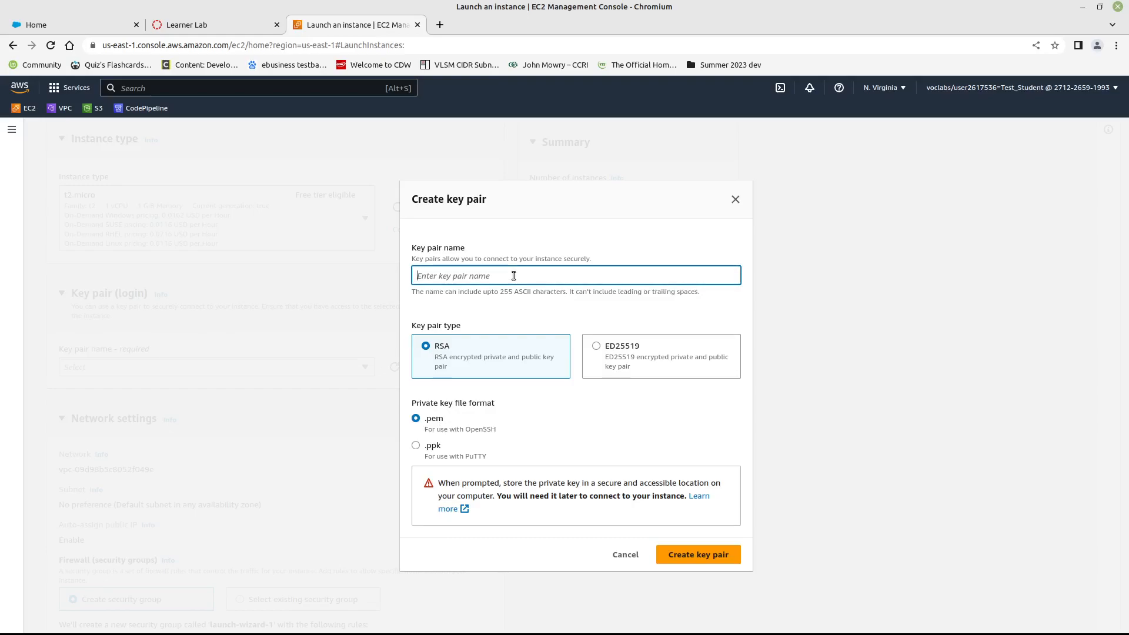
pyautogui.write('cnet204')
pyautogui.click(696, 556)
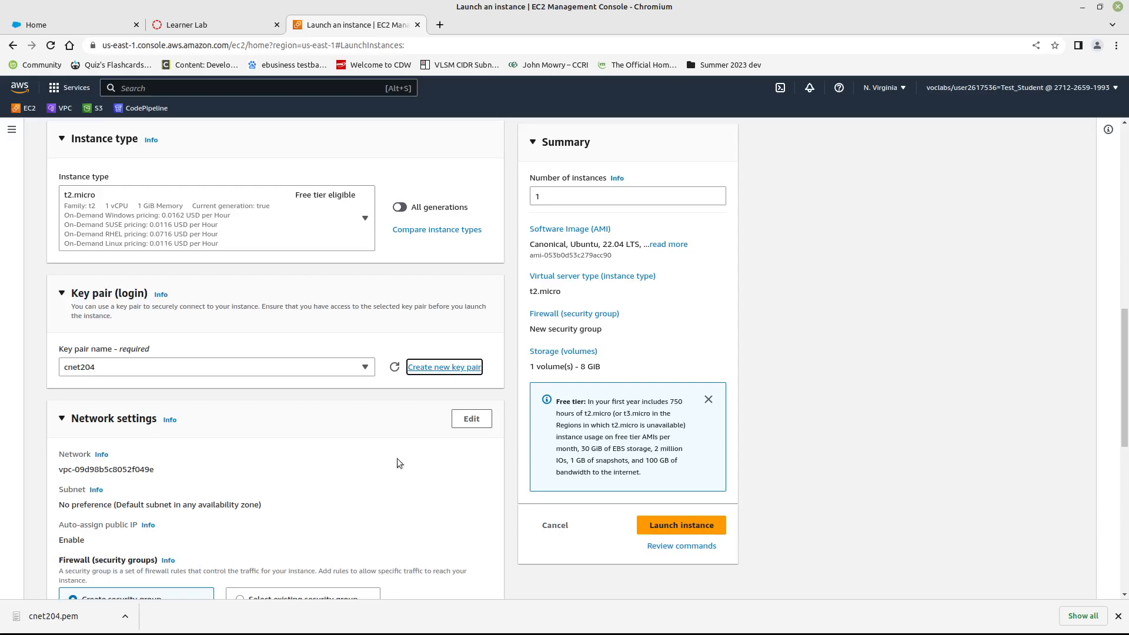
# - Set the instance's firewall to use an existing security group and select the default group
pyautogui.scroll(-7, 277, 455)
pyautogui.scroll(1, 276, 456)
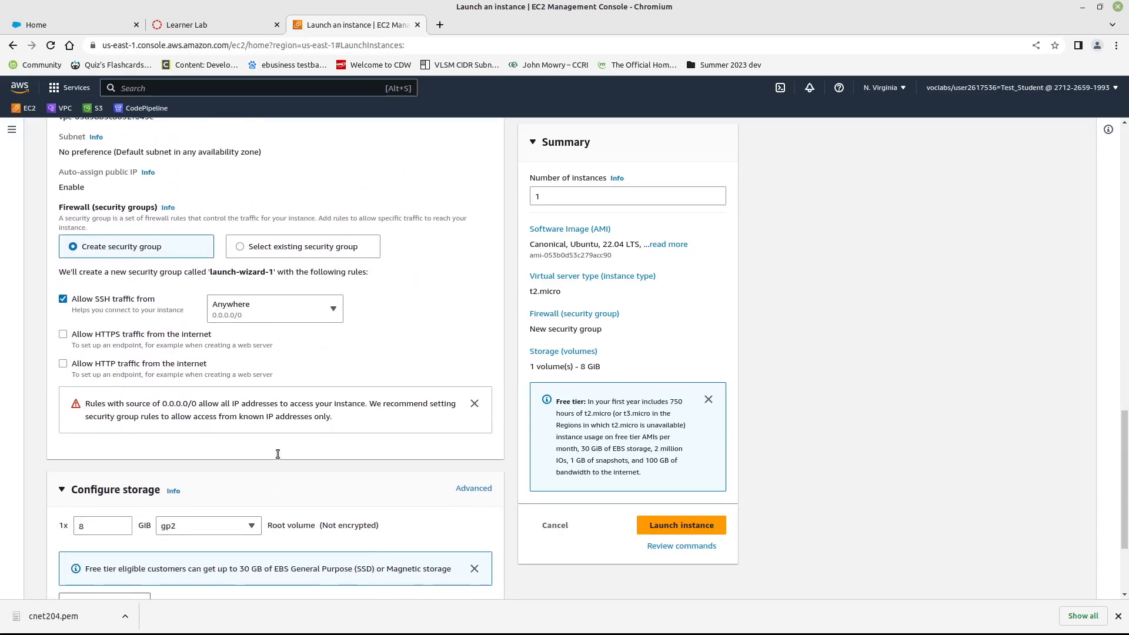
pyautogui.scroll(2, 127, 334)
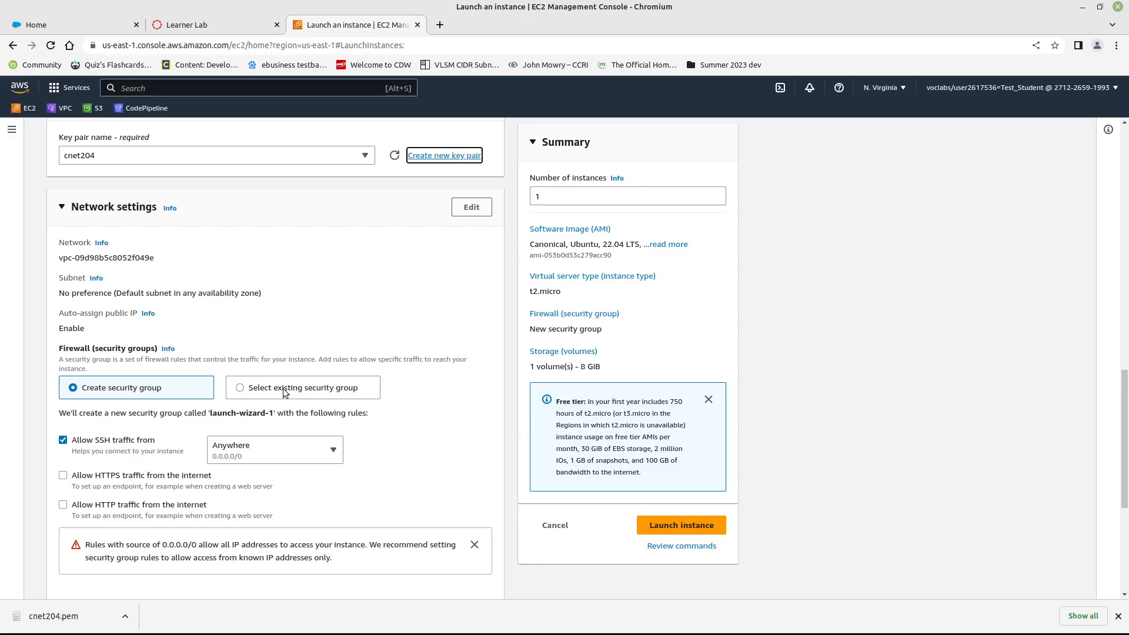
pyautogui.click(285, 393)
pyautogui.click(344, 435)
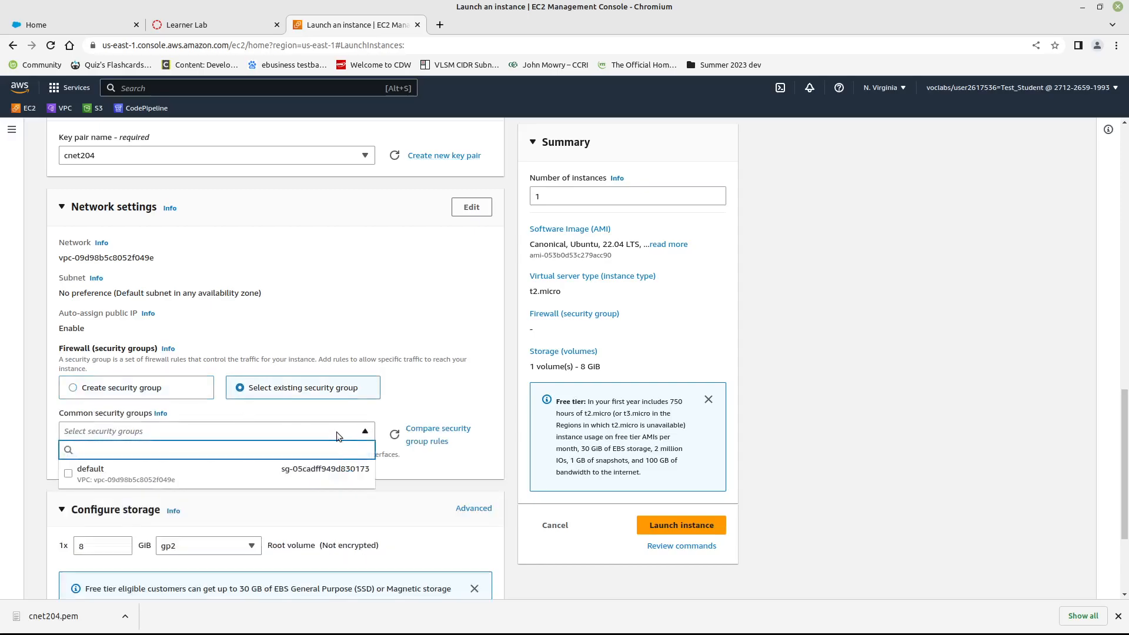
pyautogui.click(355, 433)
pyautogui.click(354, 434)
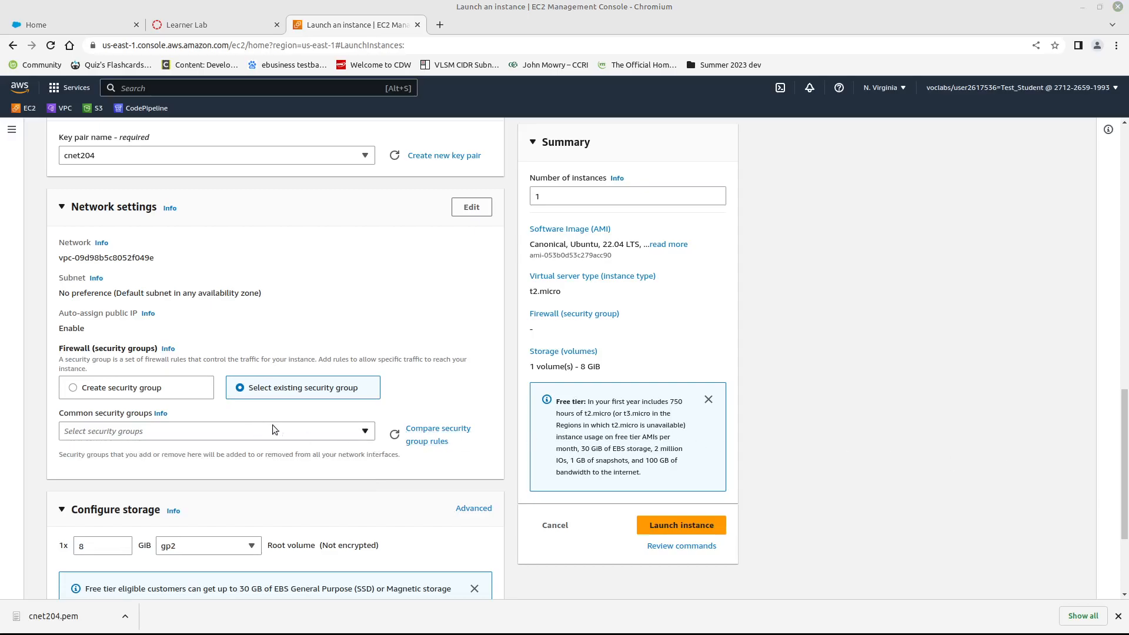
pyautogui.click(287, 431)
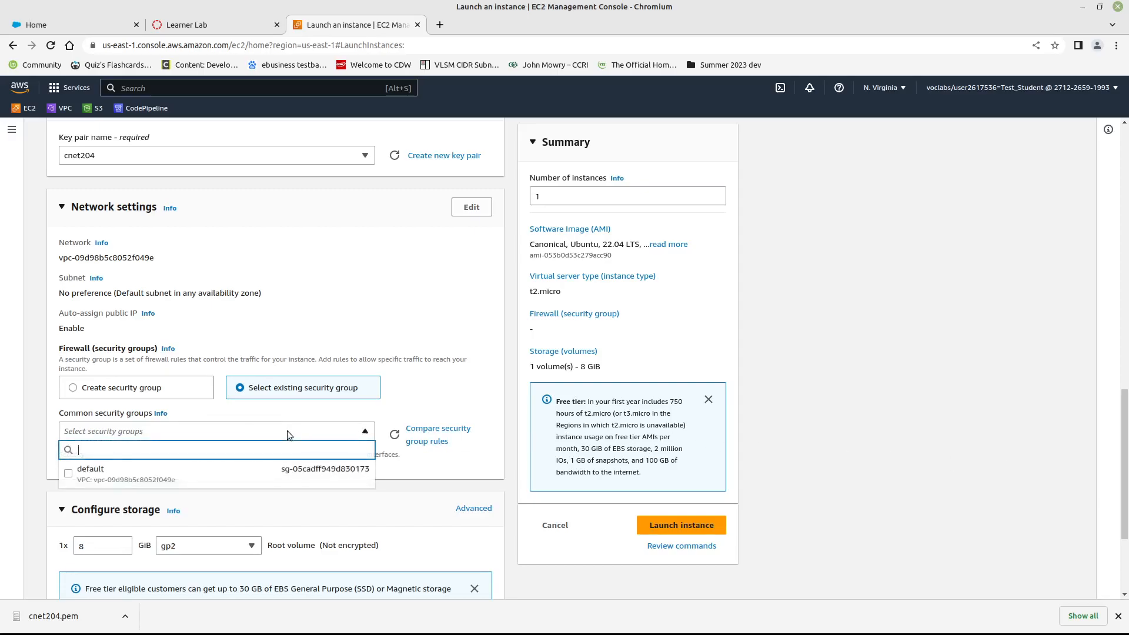
pyautogui.click(78, 474)
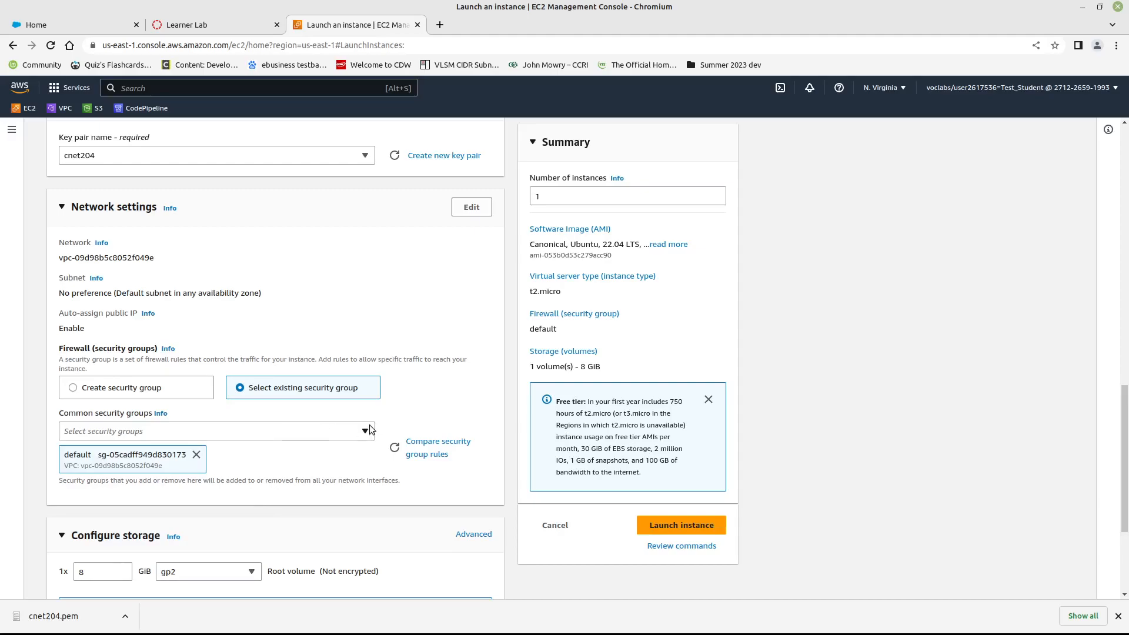
pyautogui.scroll(-3, 382, 500)
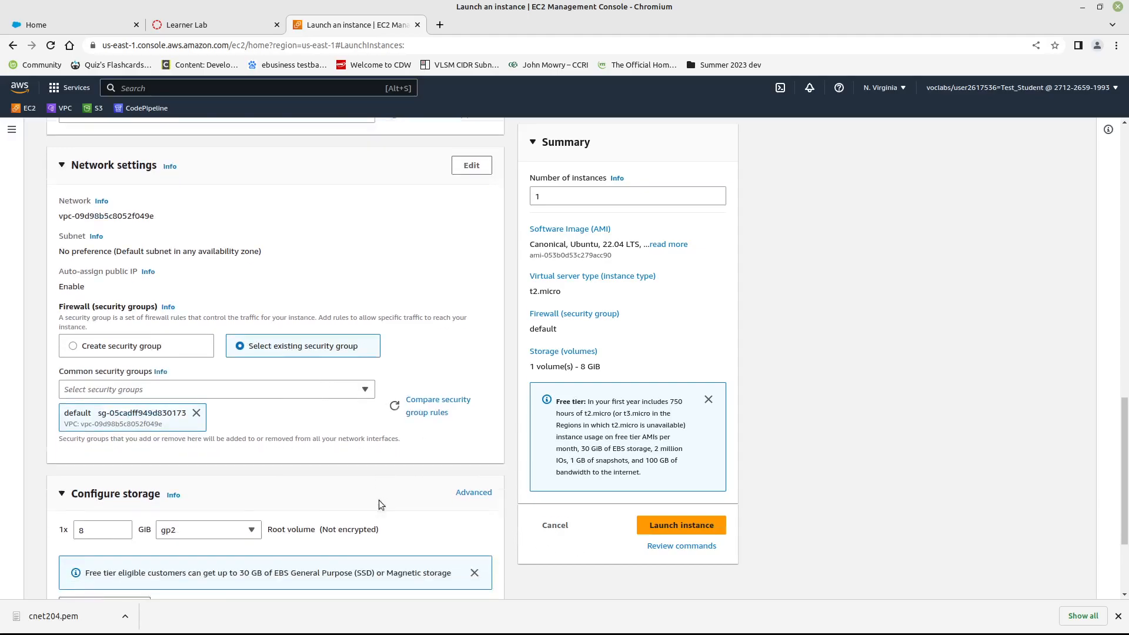
# - Check the storage and advanced details, keeping the 8 GiB gp2 root volume, and launch the instance
pyautogui.scroll(-1, 407, 504)
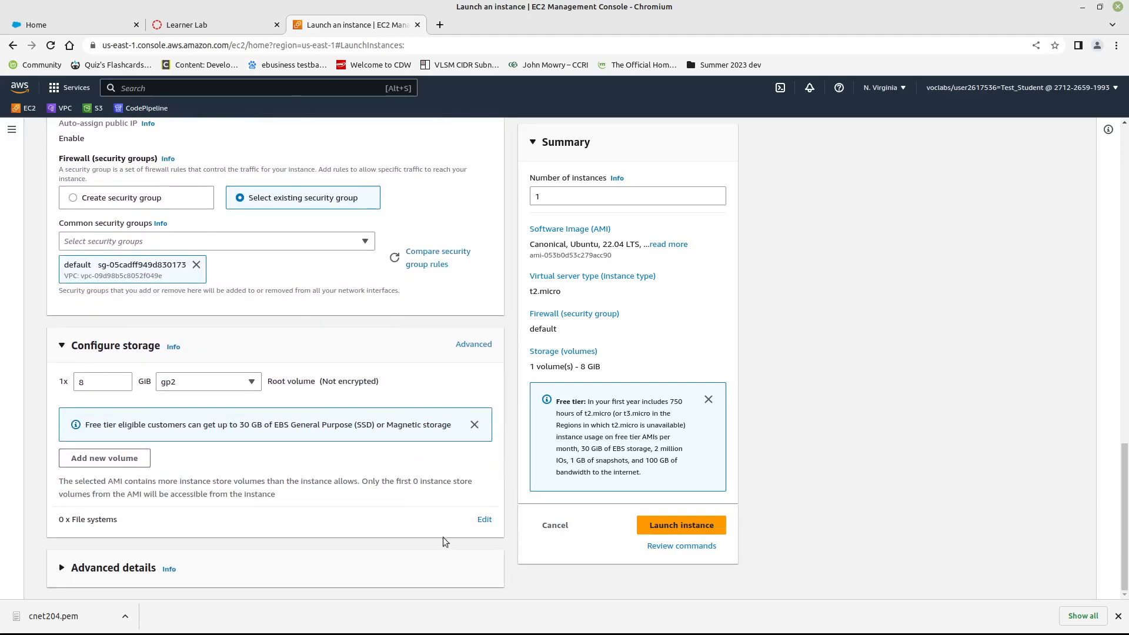
pyautogui.click(234, 575)
pyautogui.scroll(-8, 279, 542)
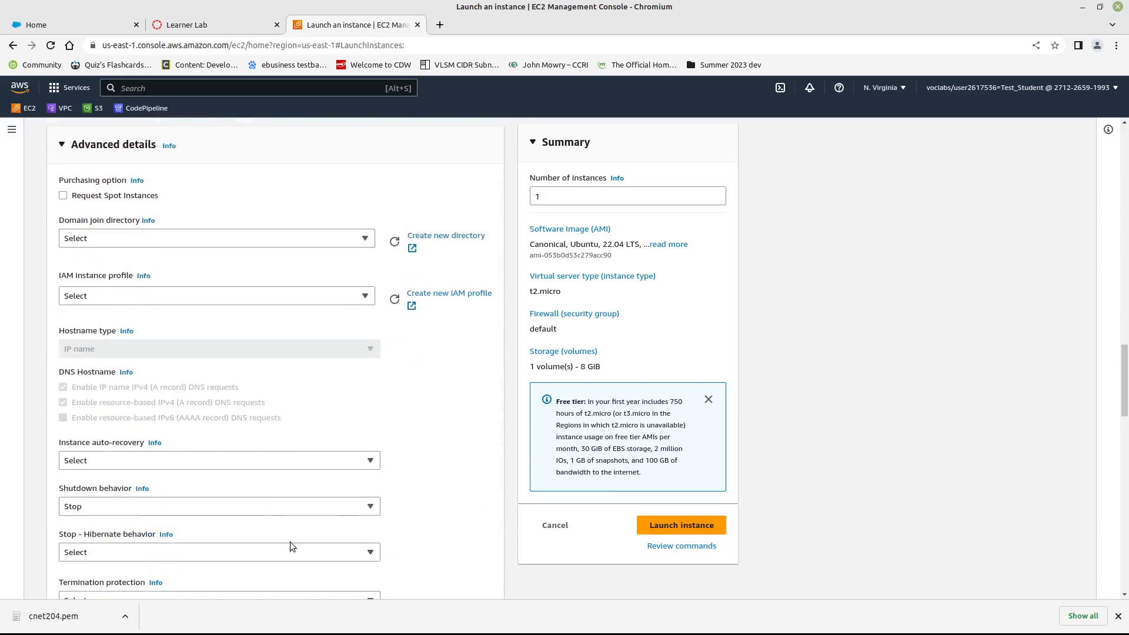
pyautogui.scroll(5, 295, 545)
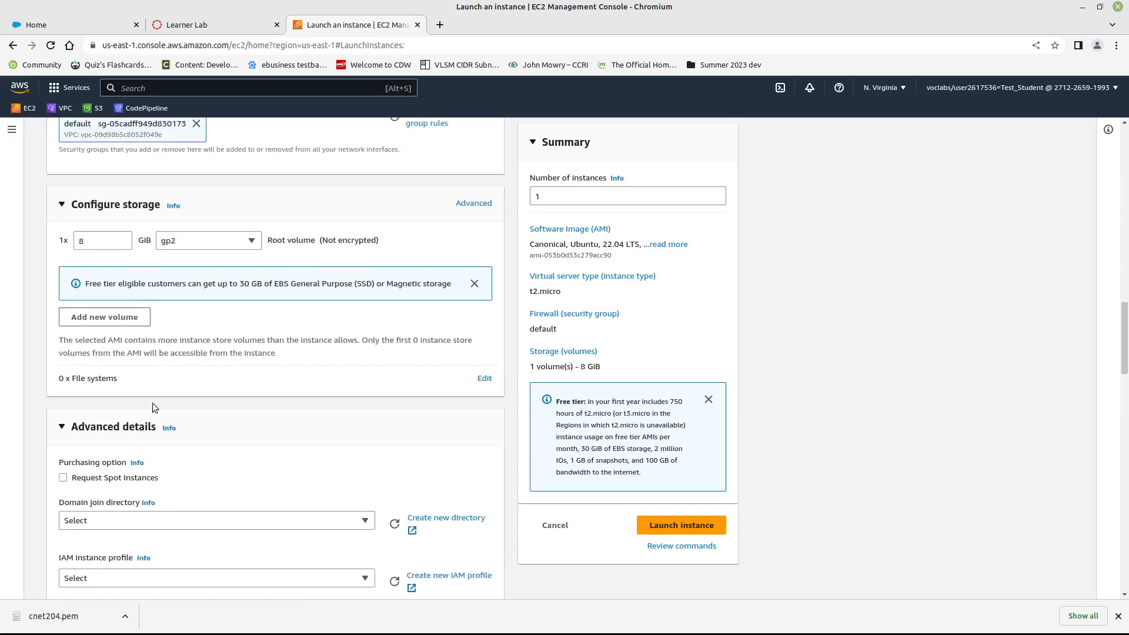
pyautogui.click(302, 434)
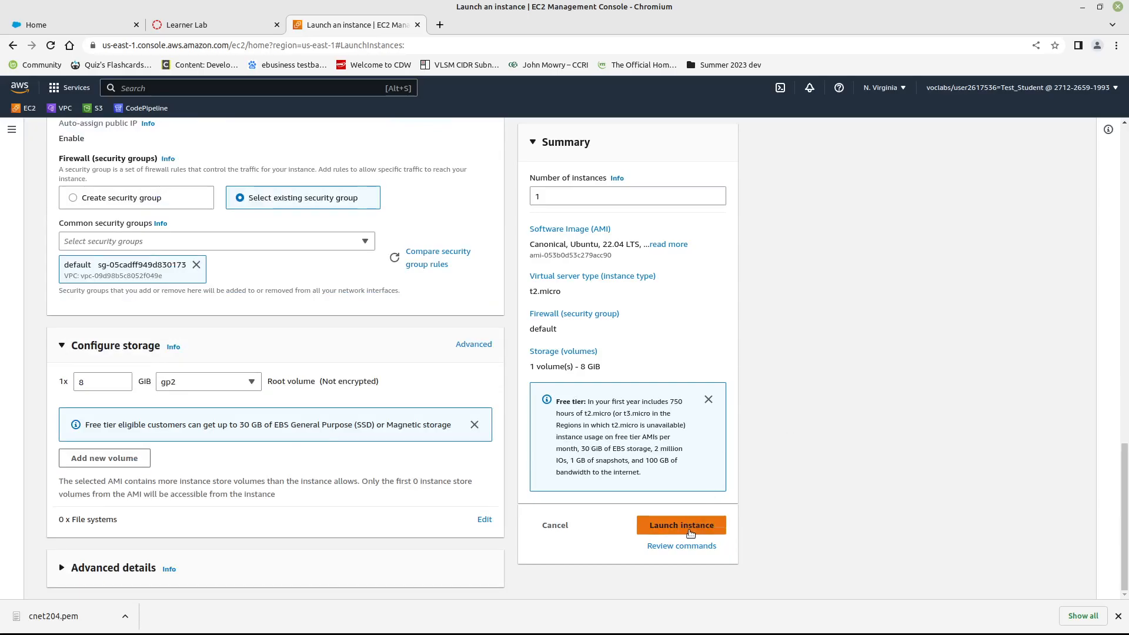
pyautogui.click(690, 531)
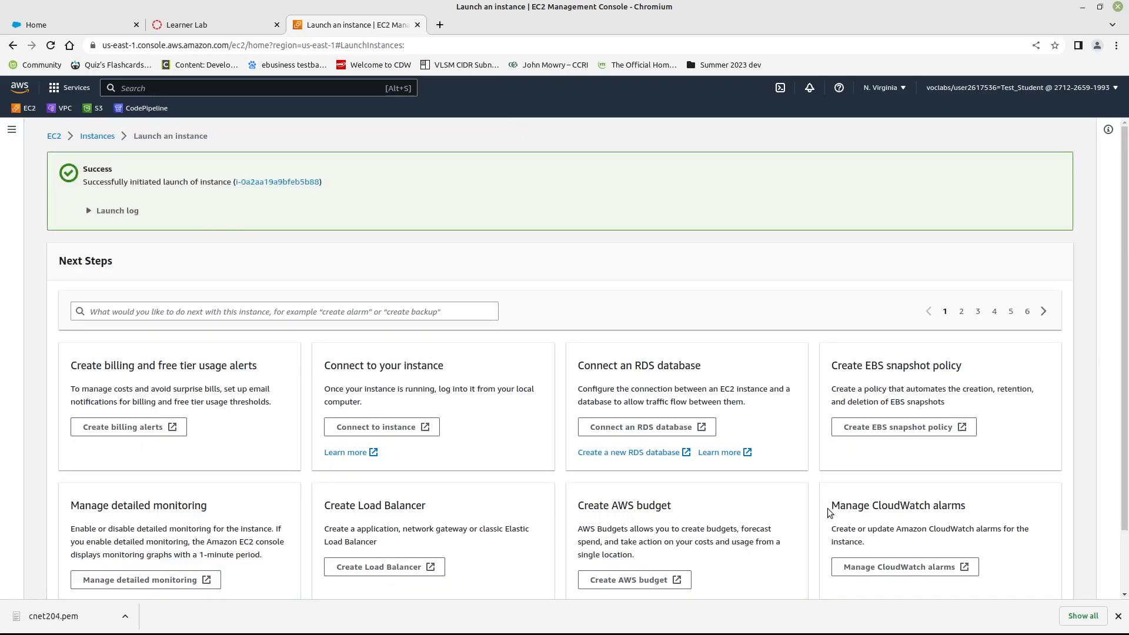
# - Open the newly launched instance in the instances list, refresh its state and open its summary
pyautogui.click(305, 182)
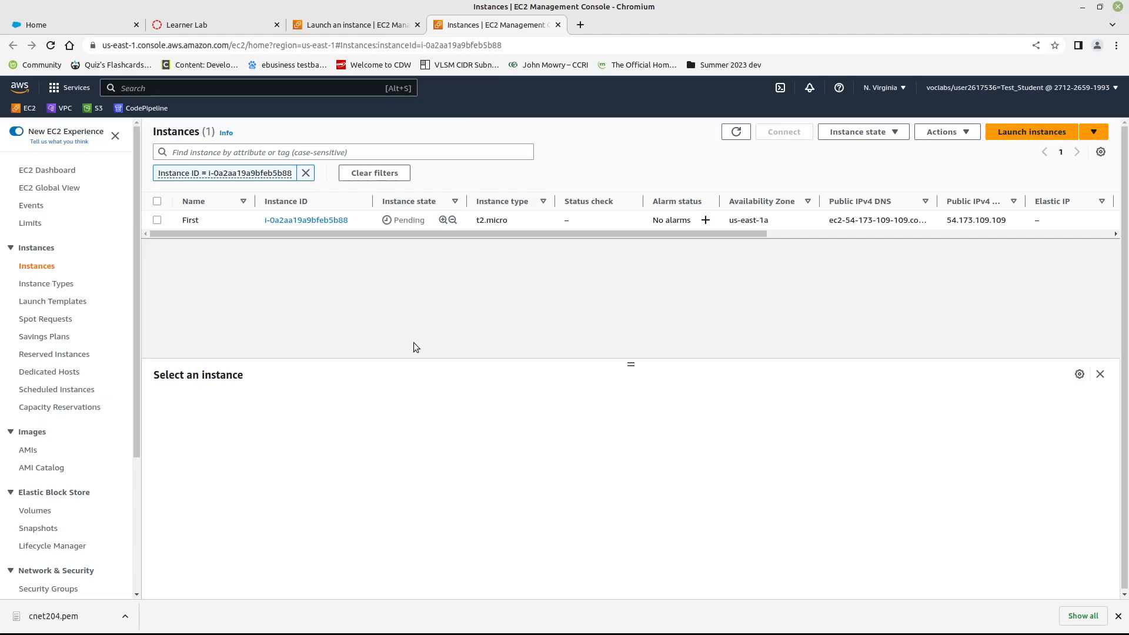
pyautogui.click(736, 132)
pyautogui.click(733, 133)
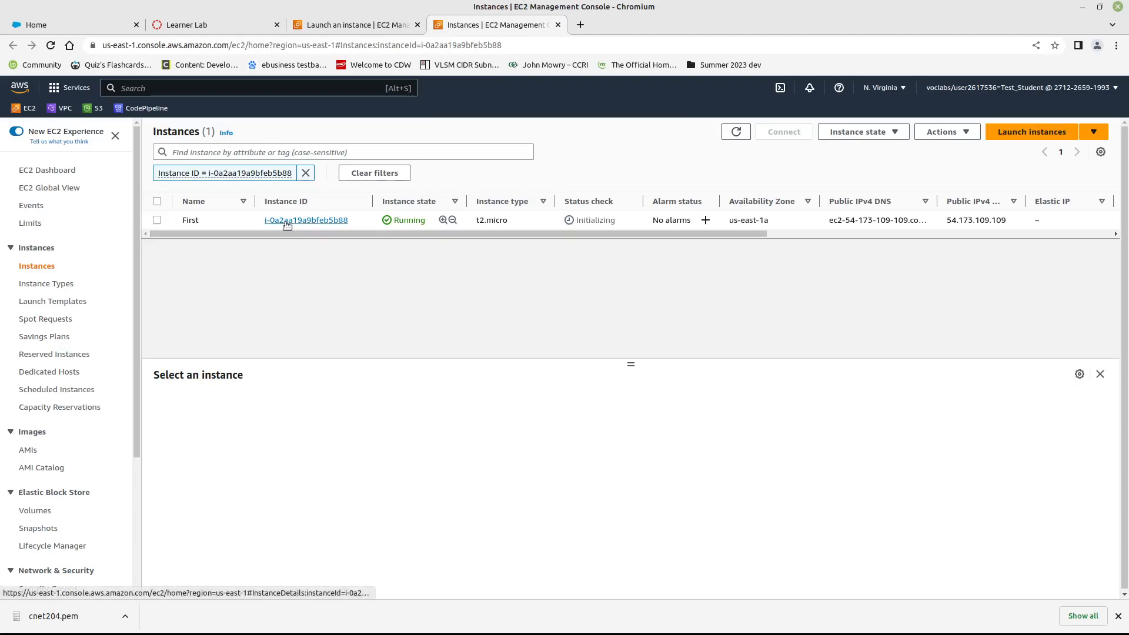
pyautogui.click(736, 131)
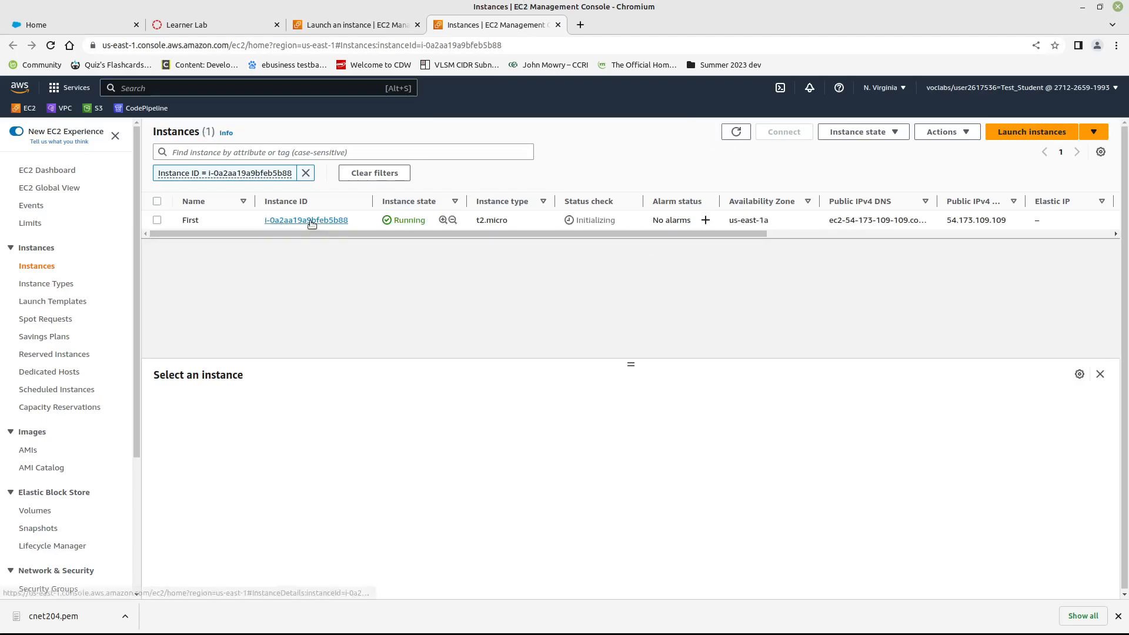
pyautogui.click(312, 221)
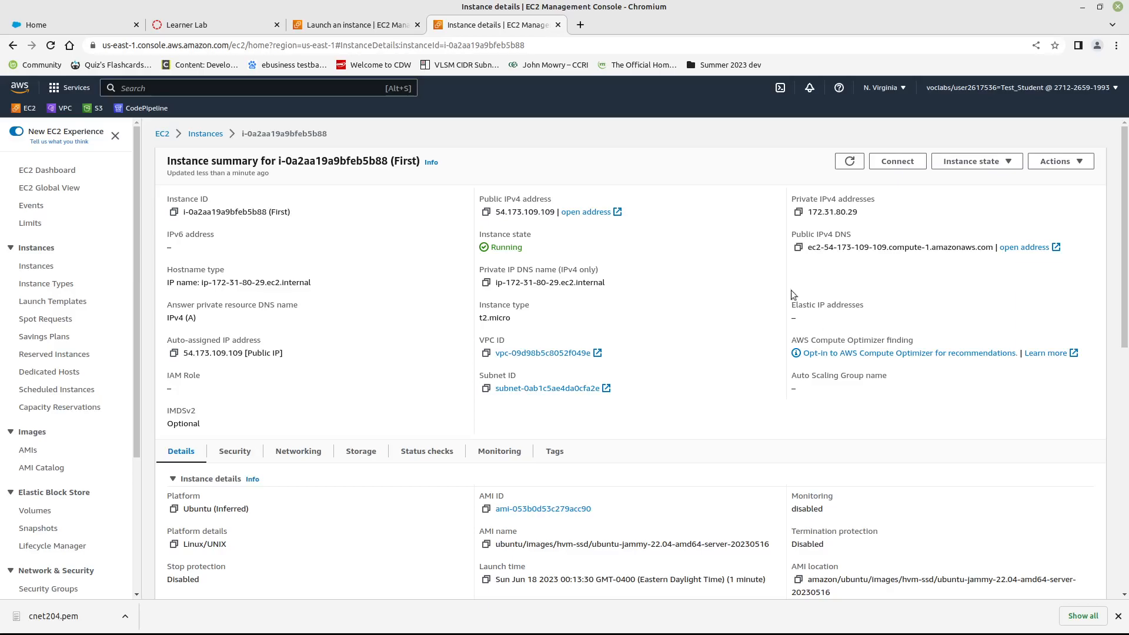
# - Connect to the instance through EC2 Instance Connect with the user name ubuntu, then close the browser session
pyautogui.click(911, 167)
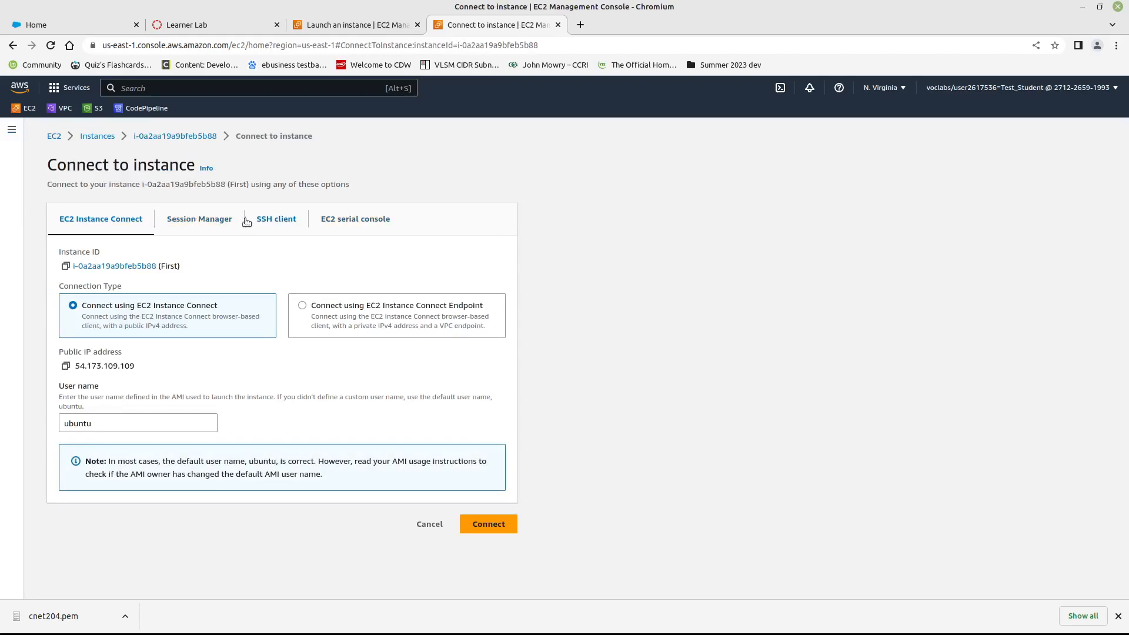
pyautogui.click(268, 220)
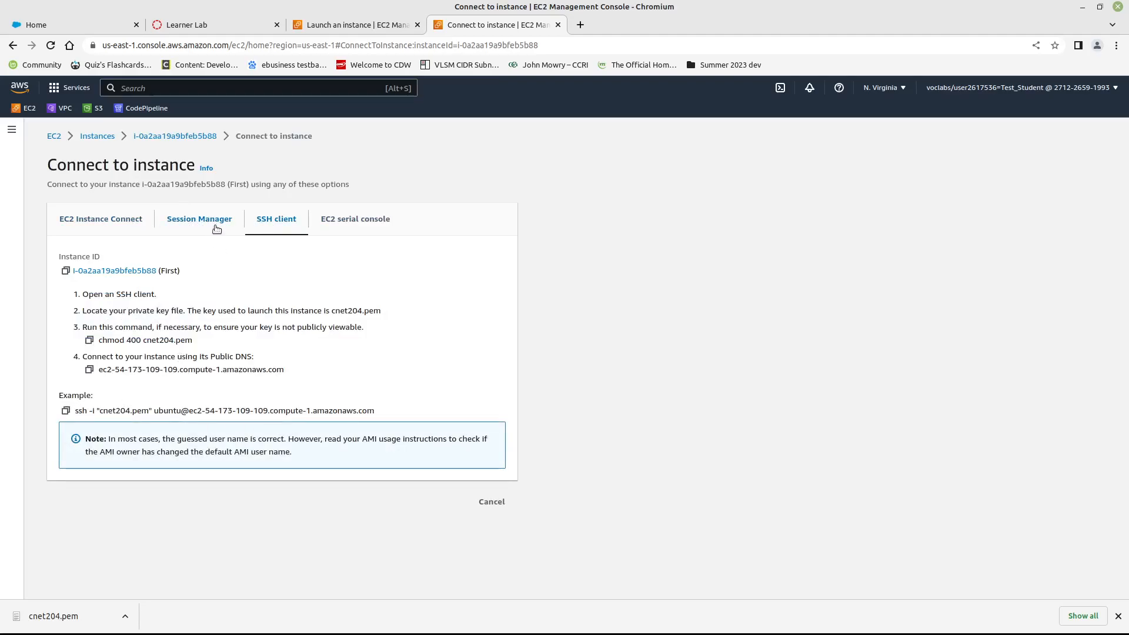
pyautogui.click(124, 223)
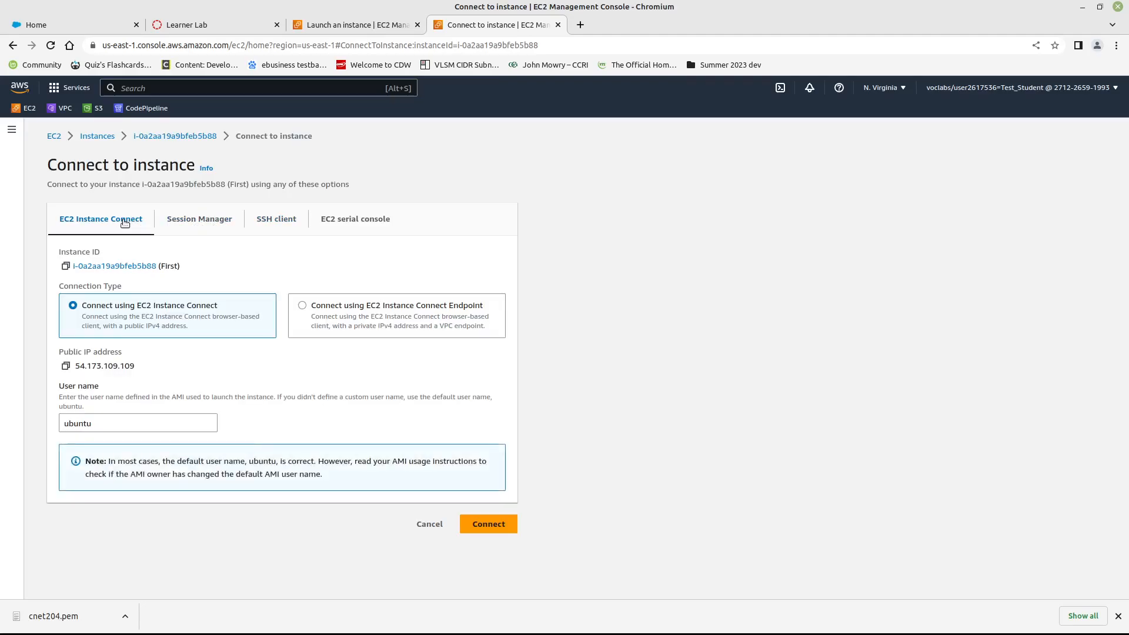
pyautogui.click(486, 528)
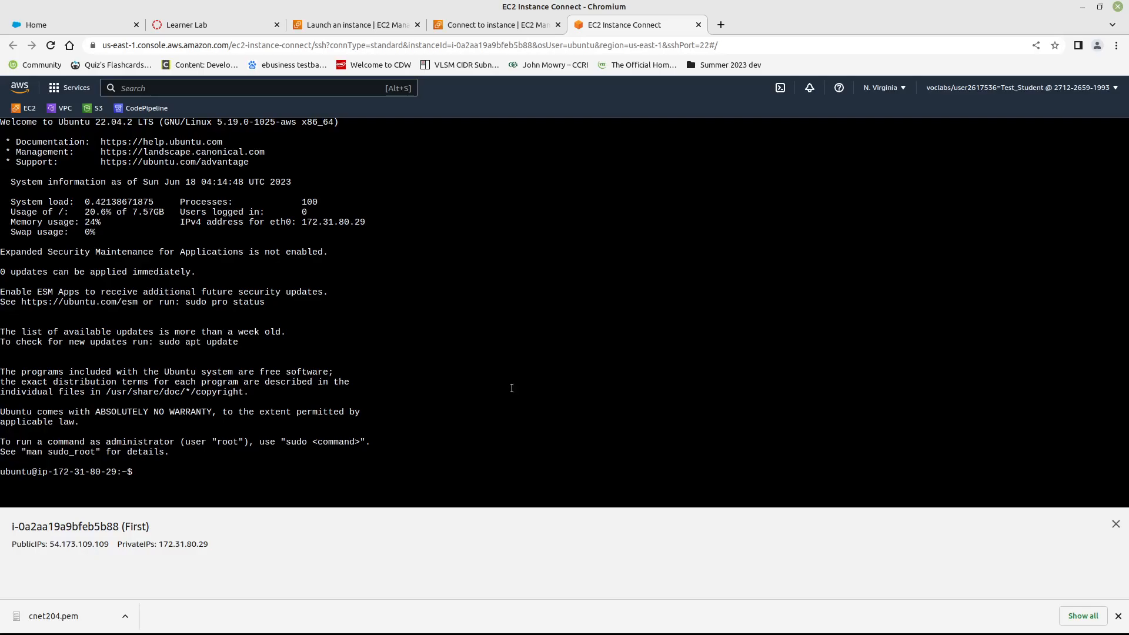
pyautogui.click(699, 25)
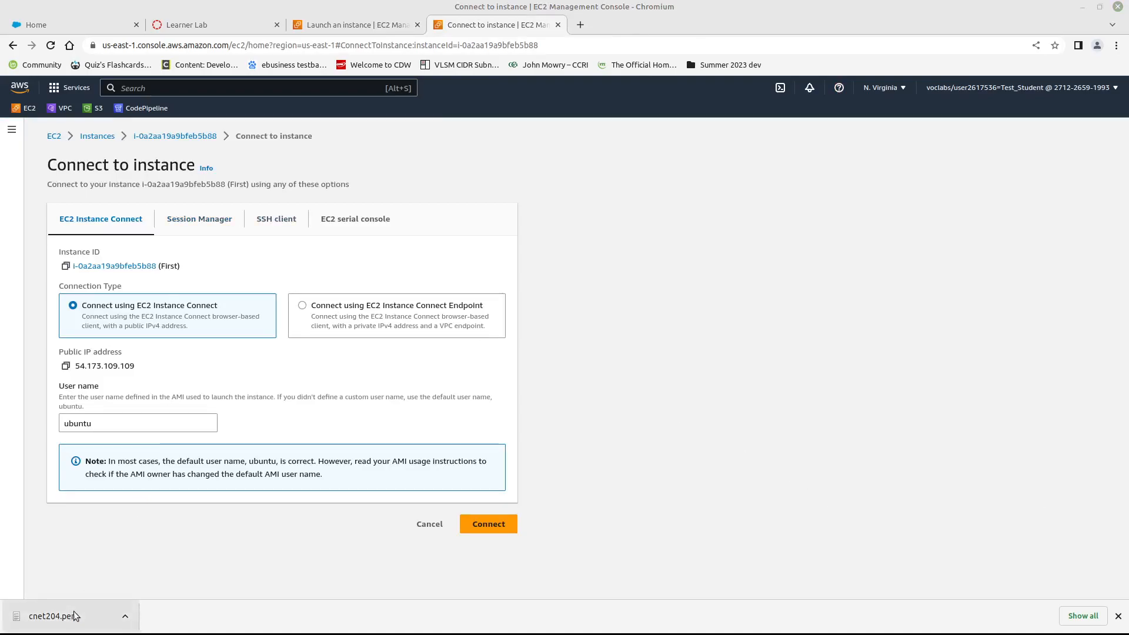
# - Copy the instance's example SSH client command and bring up the local terminal in the Downloads folder, maximized
pyautogui.click(261, 222)
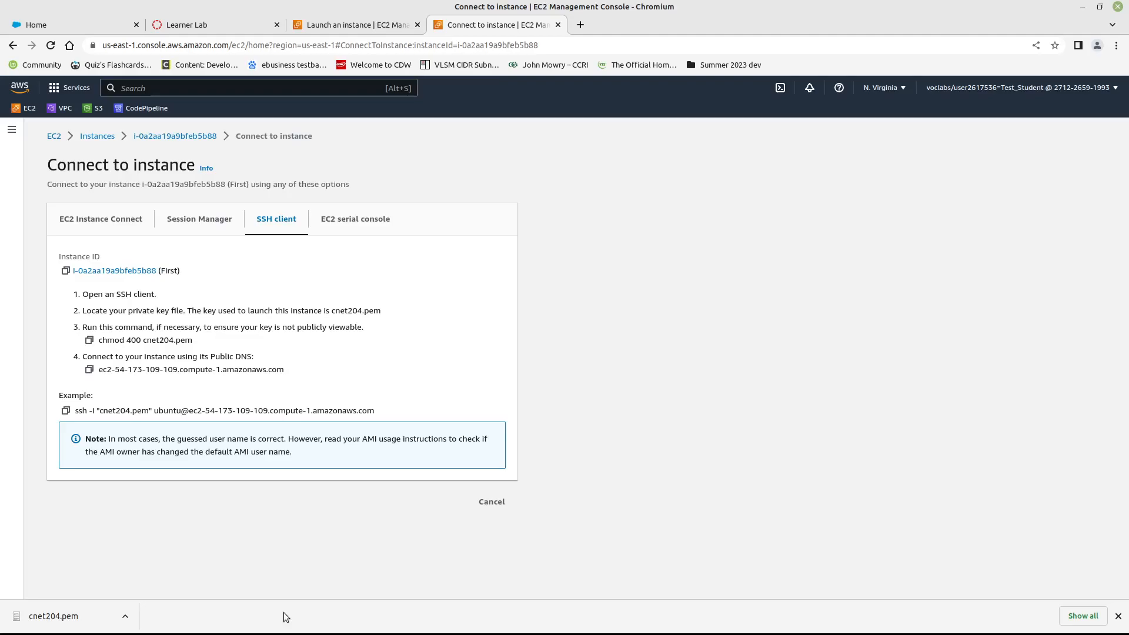
pyautogui.click(66, 410)
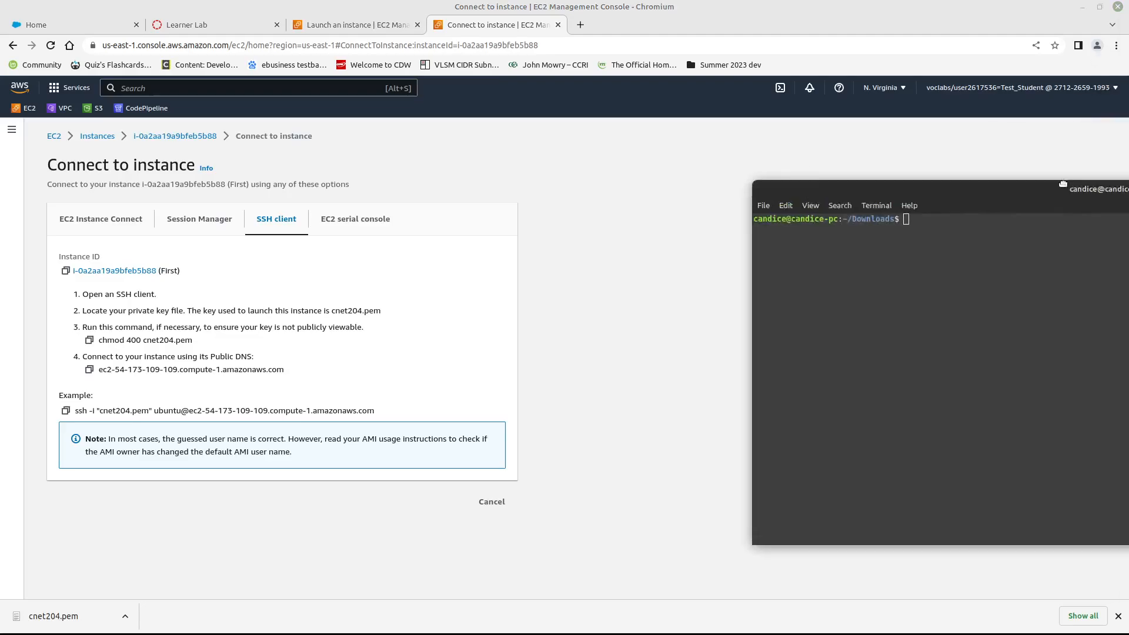
pyautogui.click(188, 207)
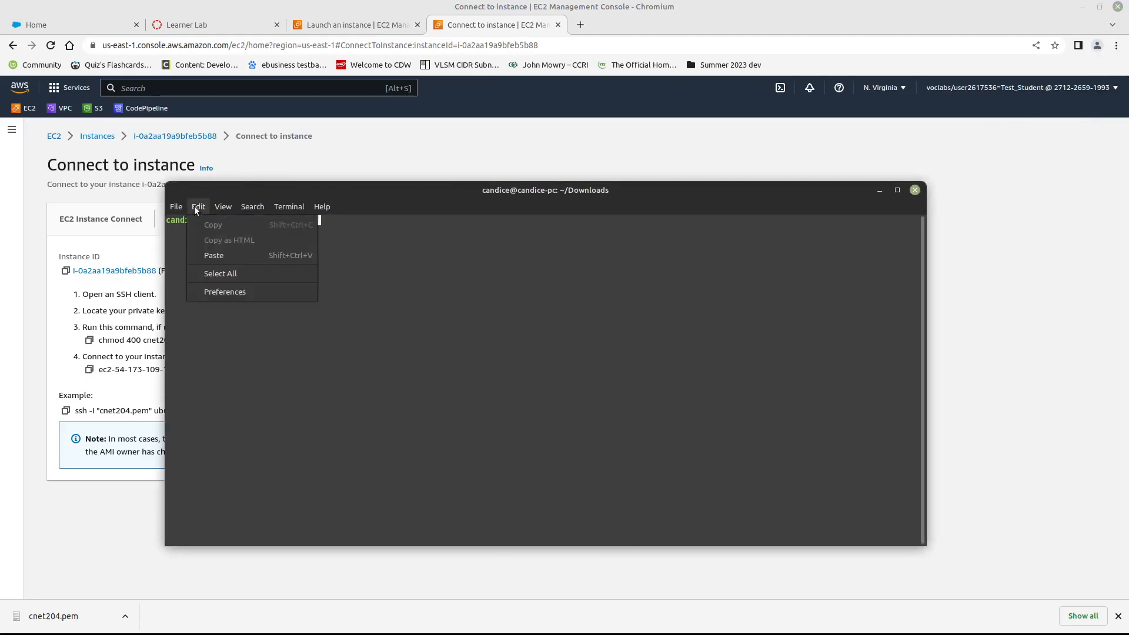
pyautogui.moveTo(214, 206)
pyautogui.click(216, 287)
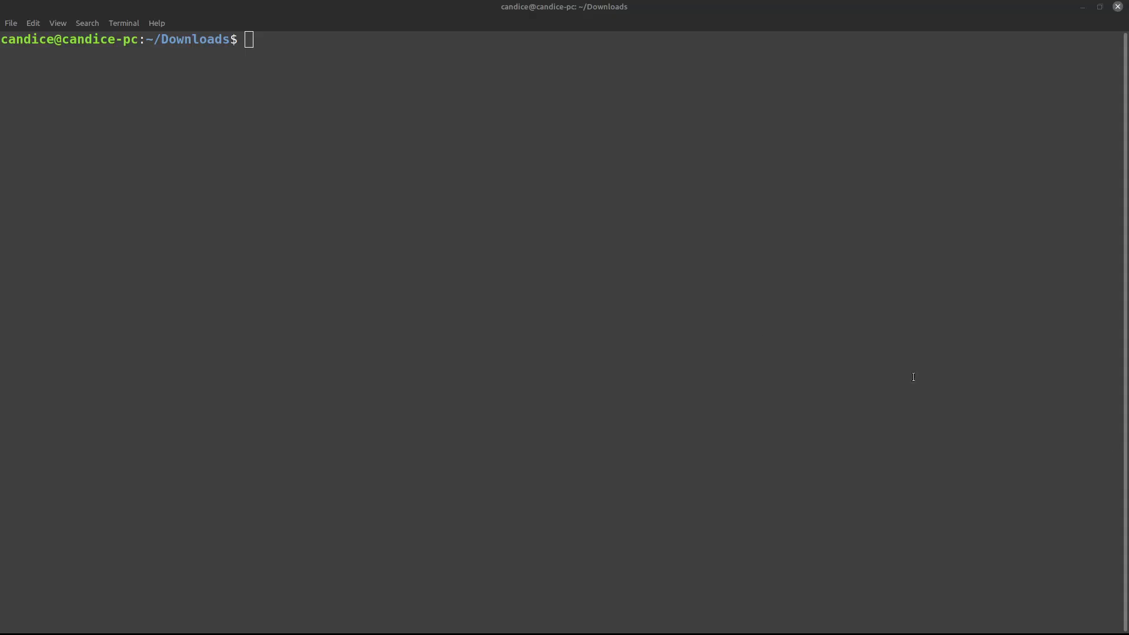
# - List the .pem files in the Downloads folder to locate the cnet204.pem key
pyautogui.write('ls ')
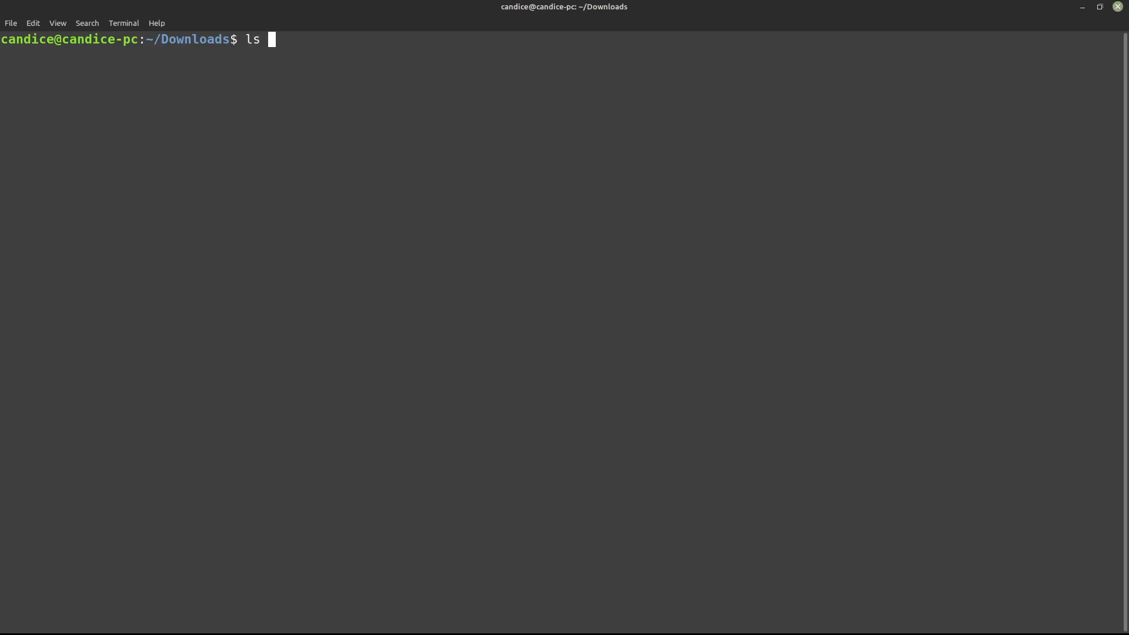
pyautogui.write('*.pem')
pyautogui.press('Return')
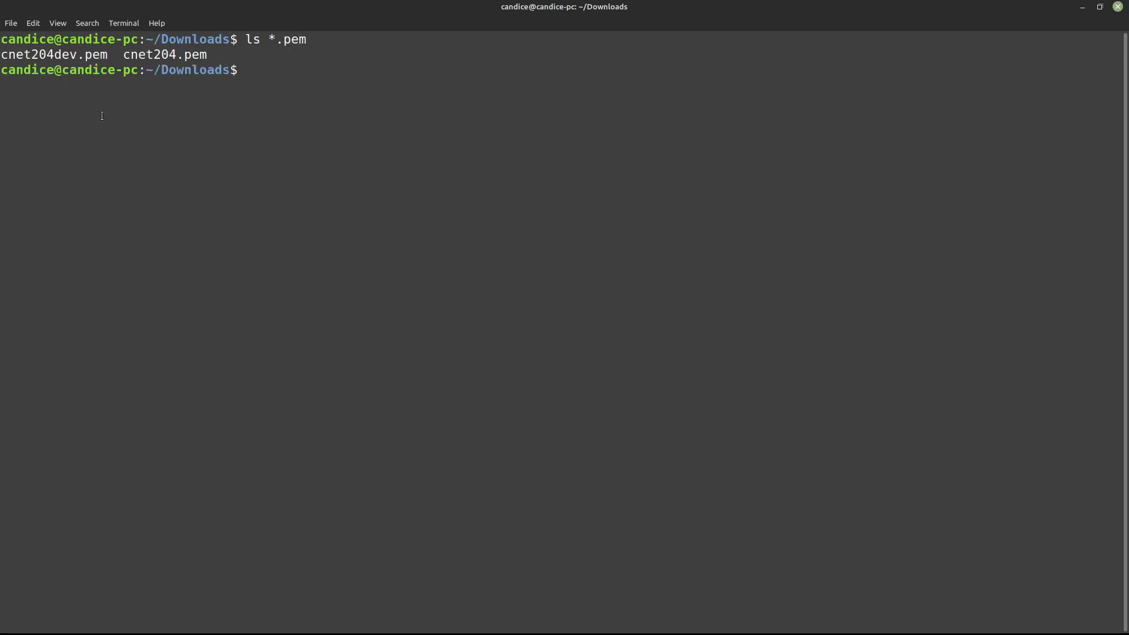
pyautogui.moveTo(125, 56)
pyautogui.mouseDown()
pyautogui.moveTo(217, 53)
pyautogui.moveTo(125, 56)
pyautogui.mouseUp()
pyautogui.click(216, 52)
pyautogui.click(168, 56)
# - Try to connect to the instance with the copied SSH command using cnet204.pem, answering yes to trusting the host
pyautogui.rightClick(365, 98)
pyautogui.click(396, 169)
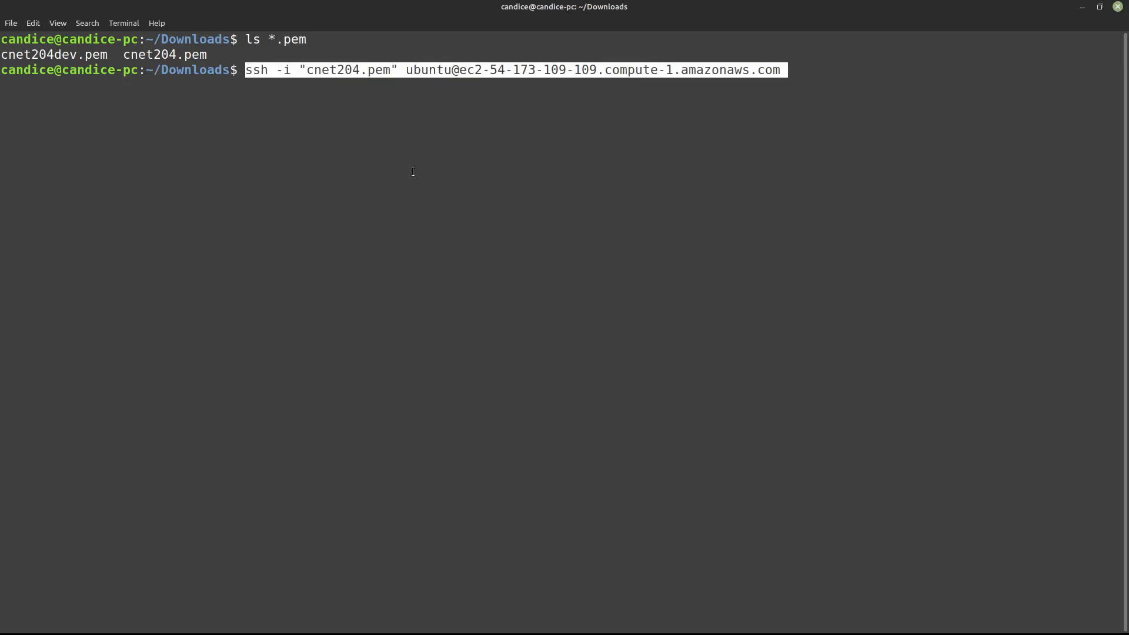
pyautogui.press('Return')
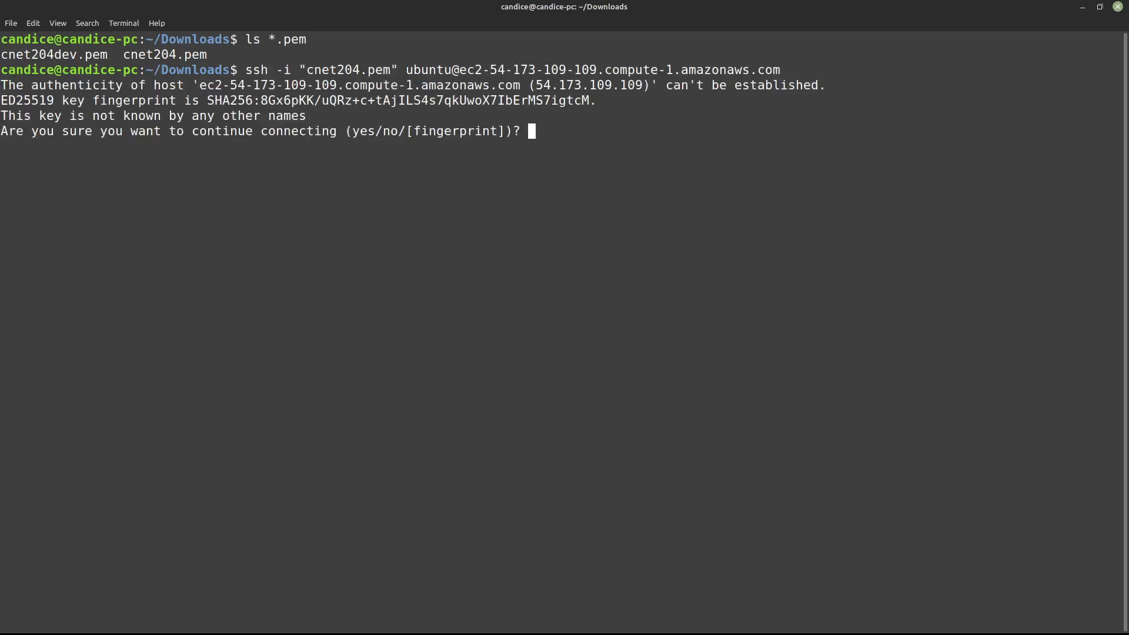
pyautogui.write('yes')
pyautogui.press('Return')
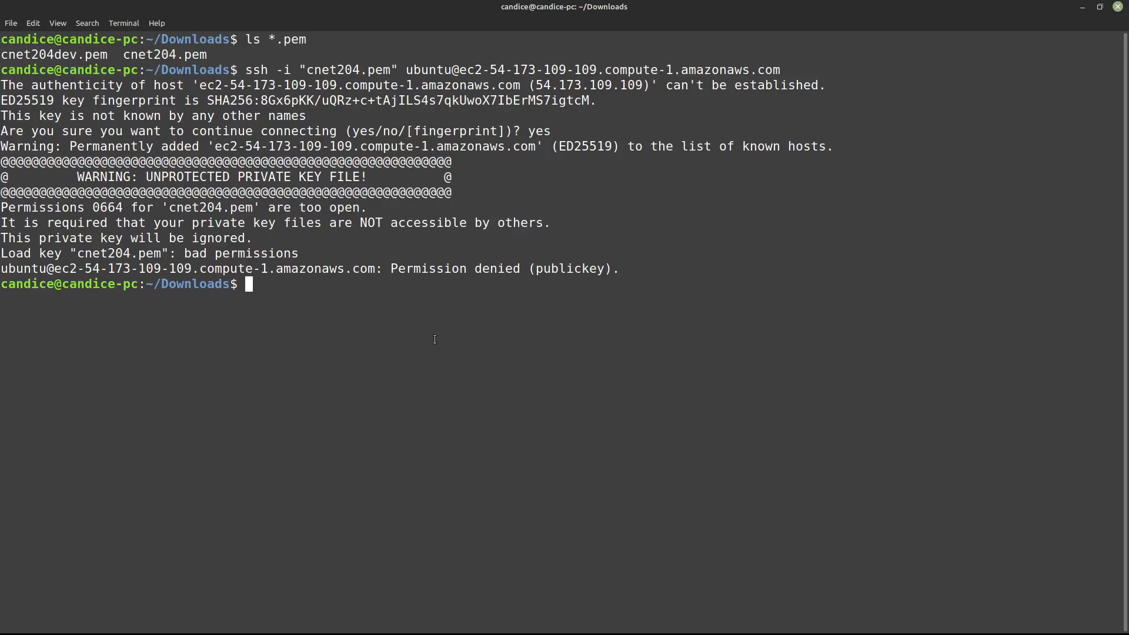
# - Restrict the private key's permissions with chmod 600 cnet204.pem
pyautogui.write('chmod')
pyautogui.write('600')
pyautogui.write('cnet204.pem')
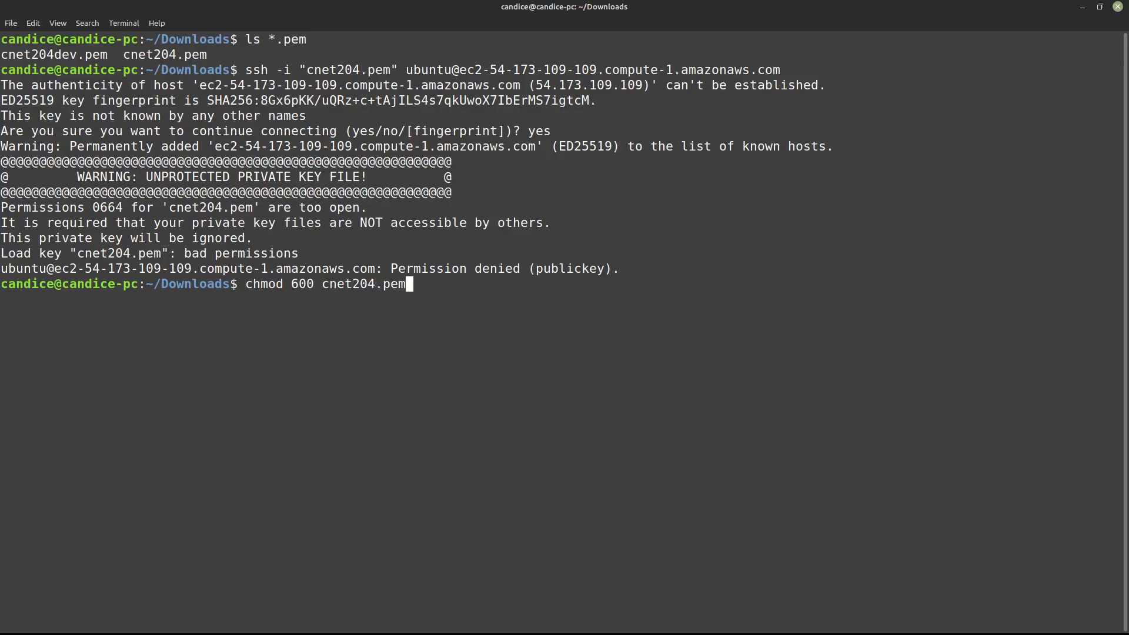
pyautogui.press('Return')
# - Rerun the earlier SSH command to log in to the instance as ubuntu with cnet204.pem
pyautogui.press('Up')
pyautogui.press('Up')
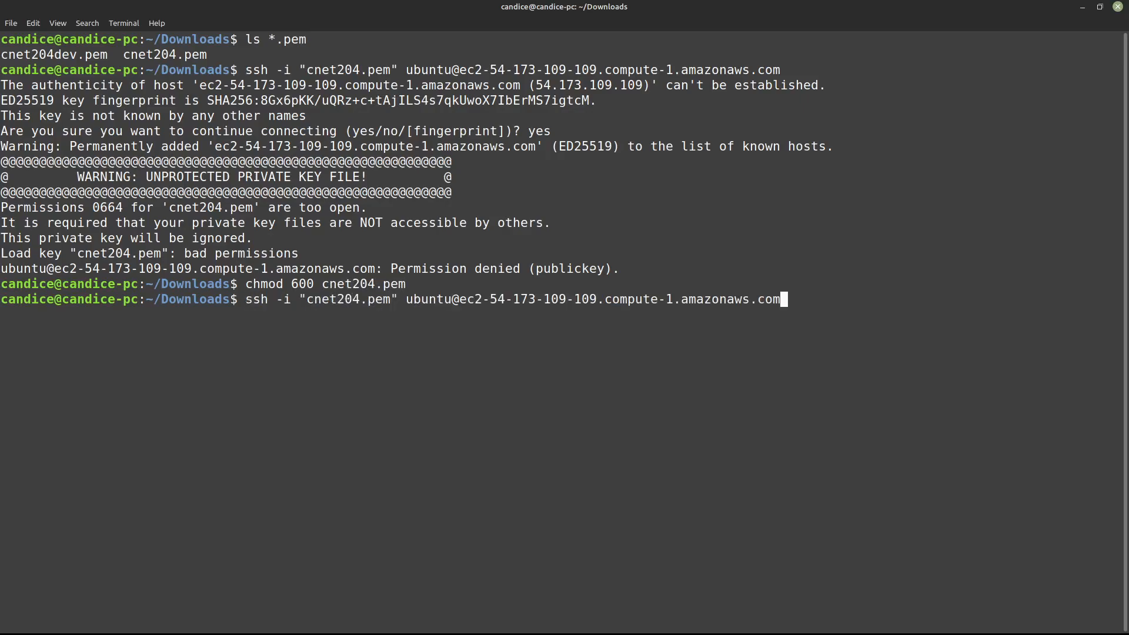
pyautogui.press('Return')
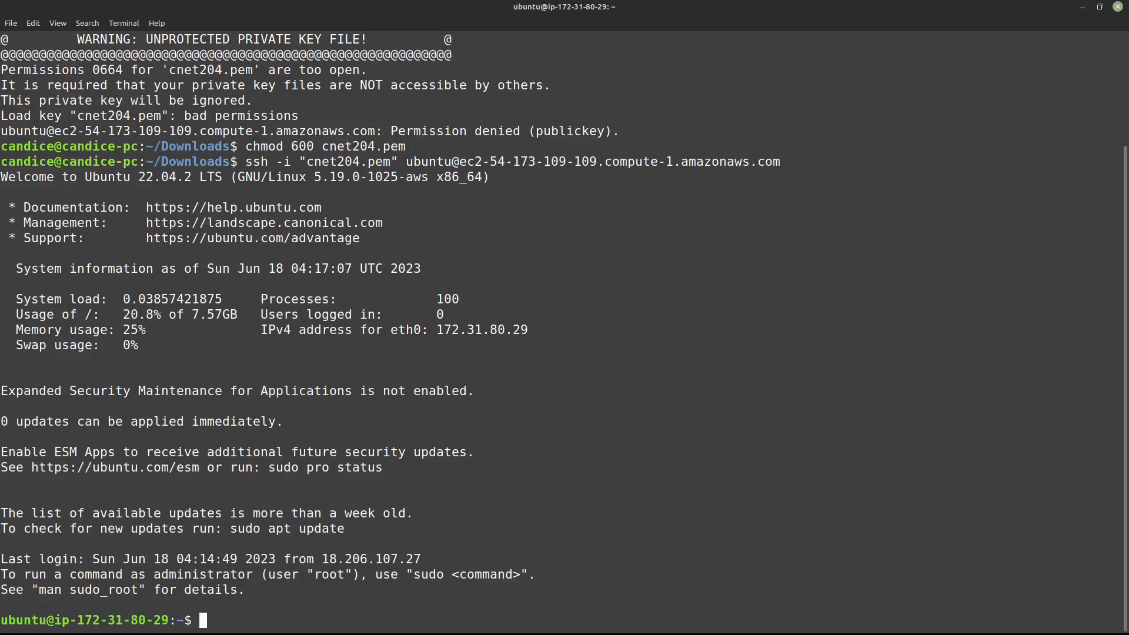
# - Switch to the Windows 10 virtual machine's Command Prompt, maximize it and list the CNET204 folder's contents
pyautogui.hotkey('alt', 'Tab')
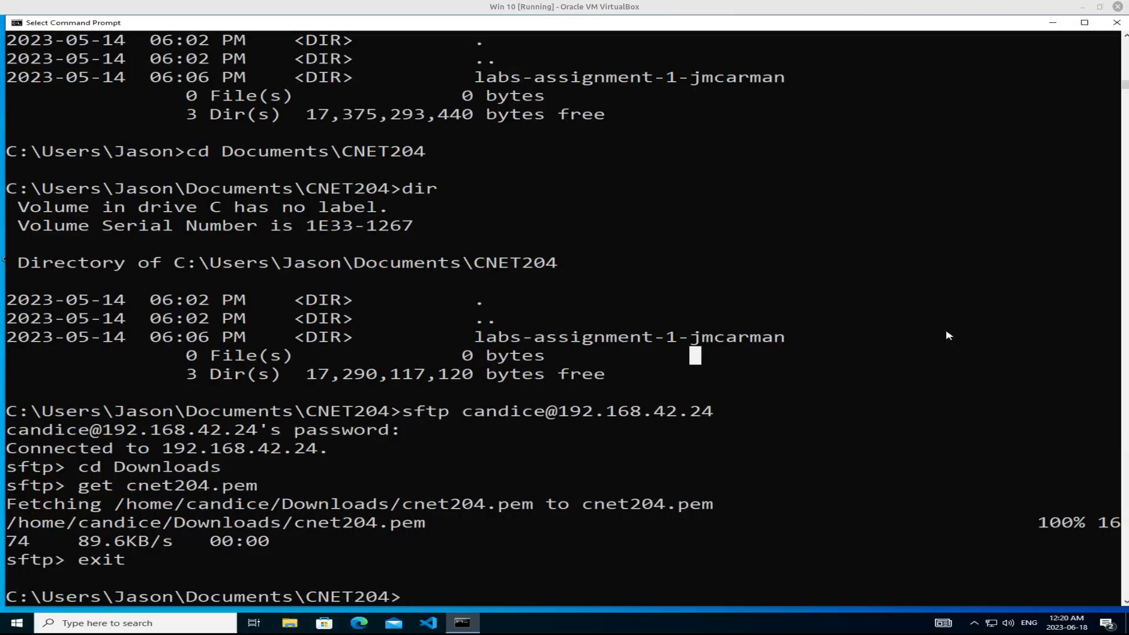
pyautogui.click(1085, 23)
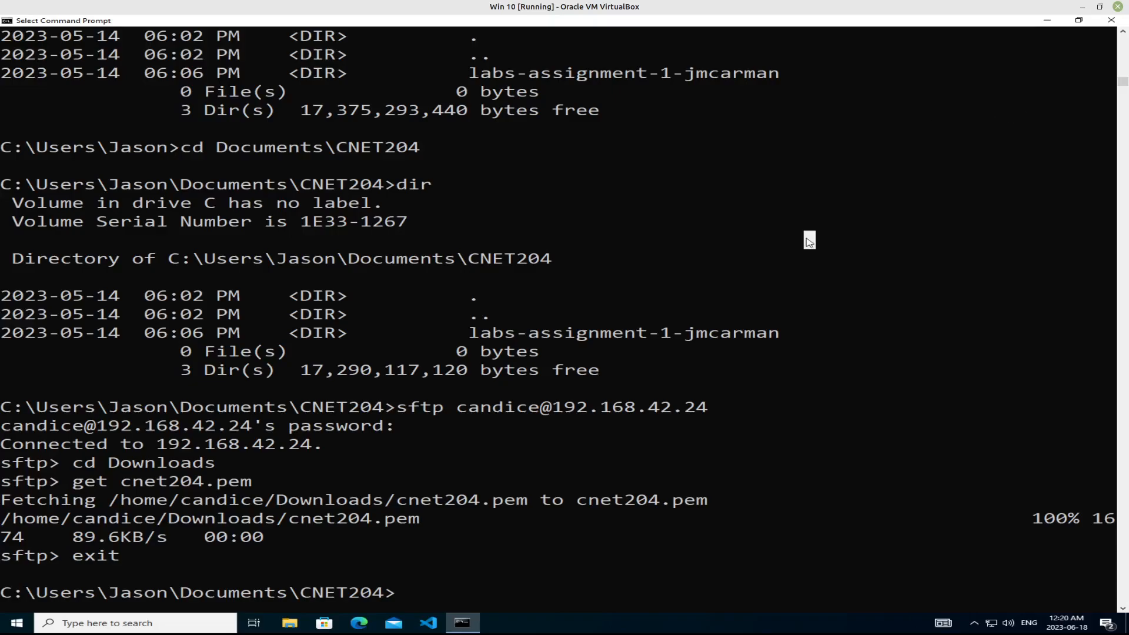
pyautogui.write('ls')
pyautogui.press('Return')
pyautogui.write('dir')
pyautogui.press('Return')
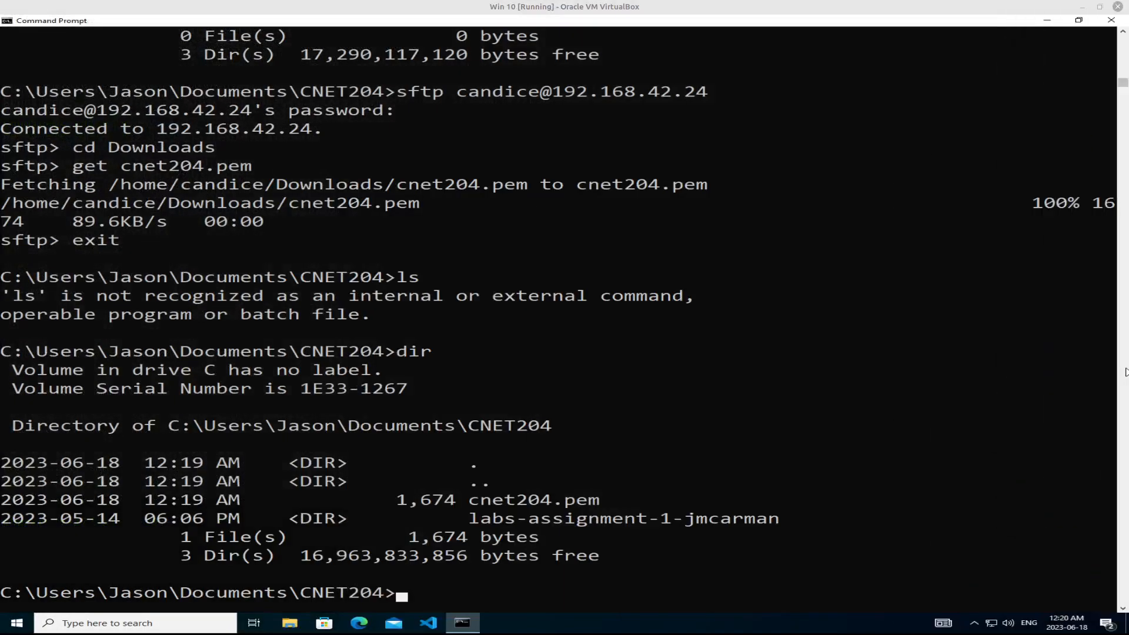
pyautogui.click(725, 246)
pyautogui.click(703, 296)
pyautogui.write('ssh -')
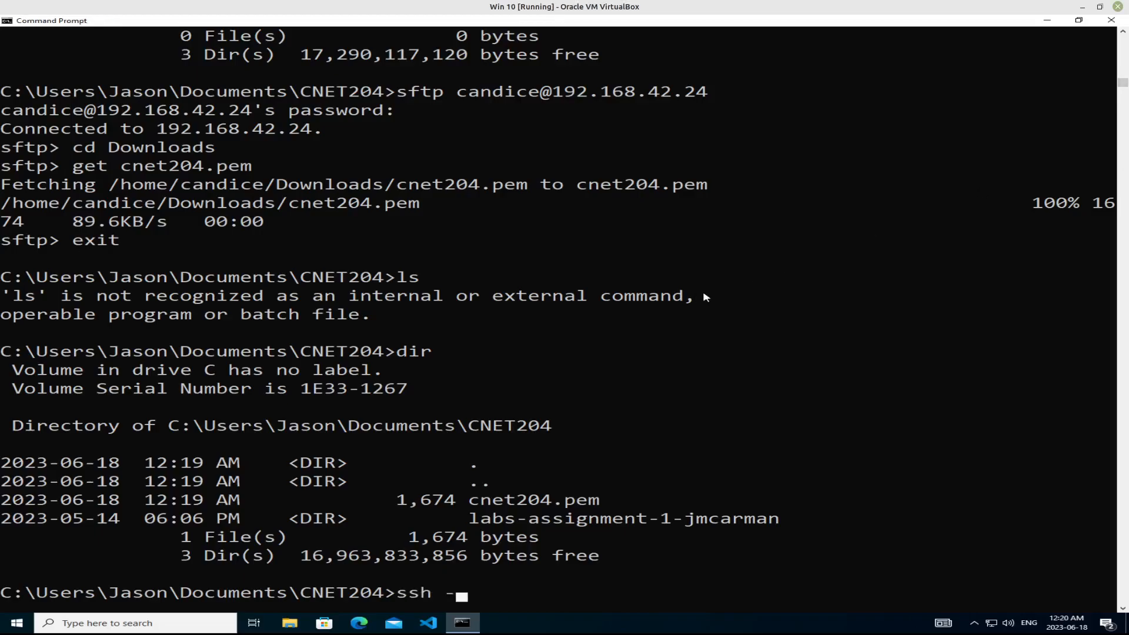
pyautogui.write('i "cnet2')
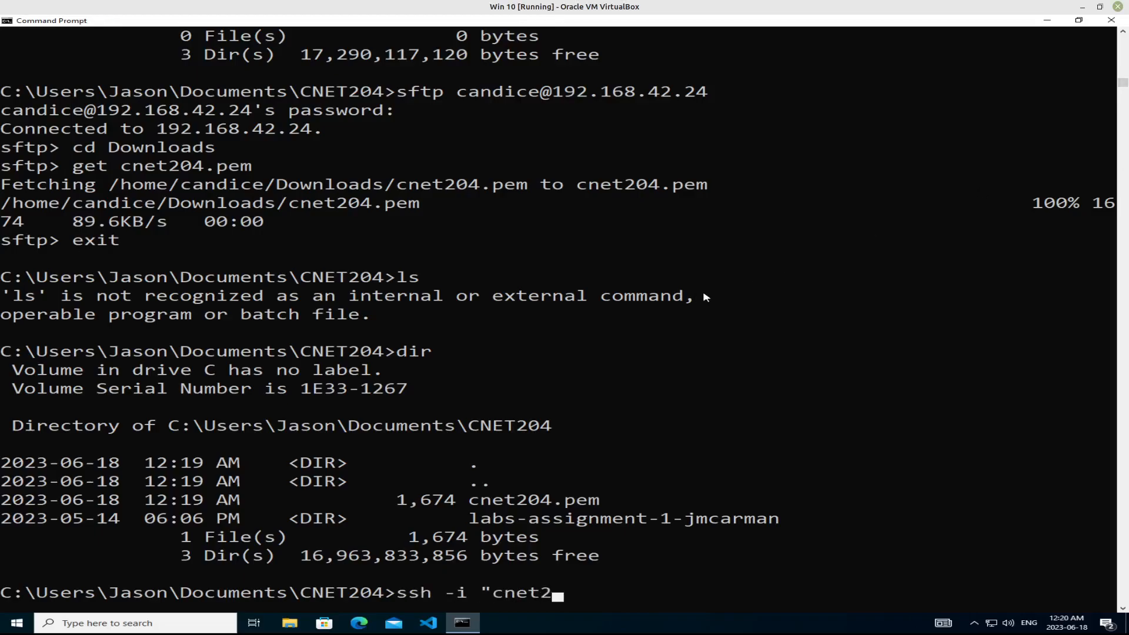
pyautogui.write('04.pem" u')
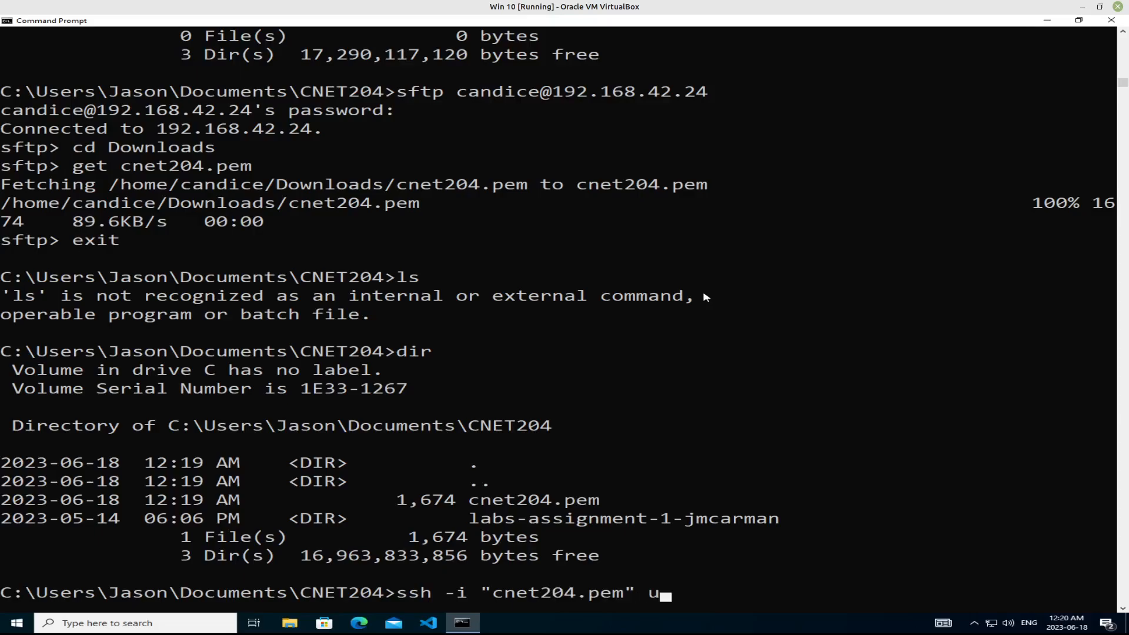
pyautogui.write('bunt')
pyautogui.press('BackSpace')
pyautogui.press('BackSpace')
pyautogui.write('ntu@ec2-')
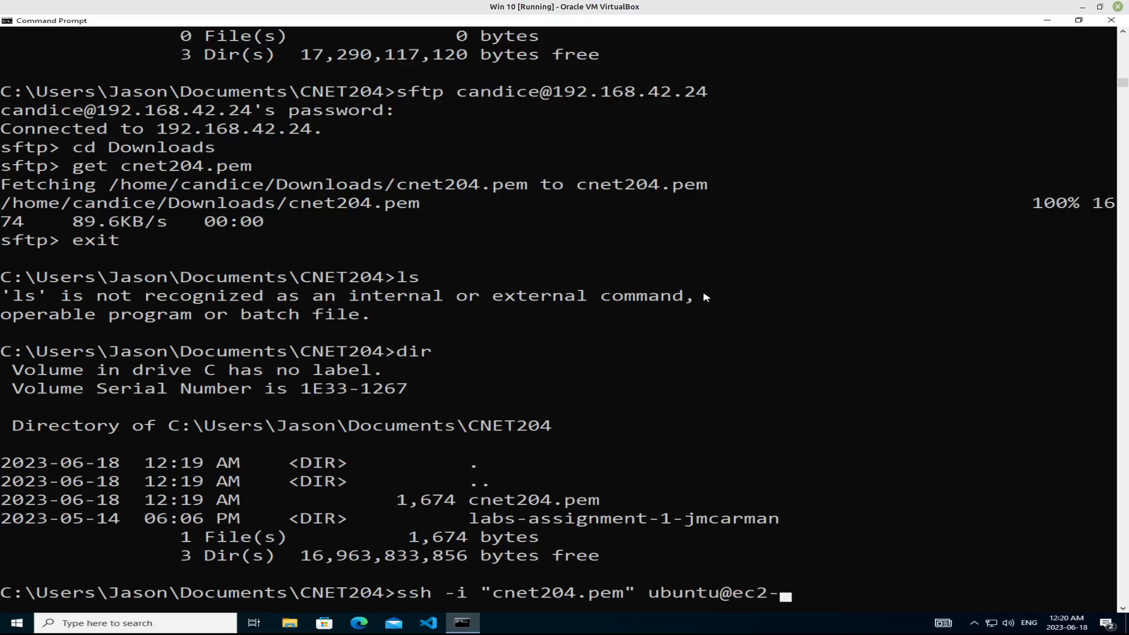
pyautogui.write('54-173-109')
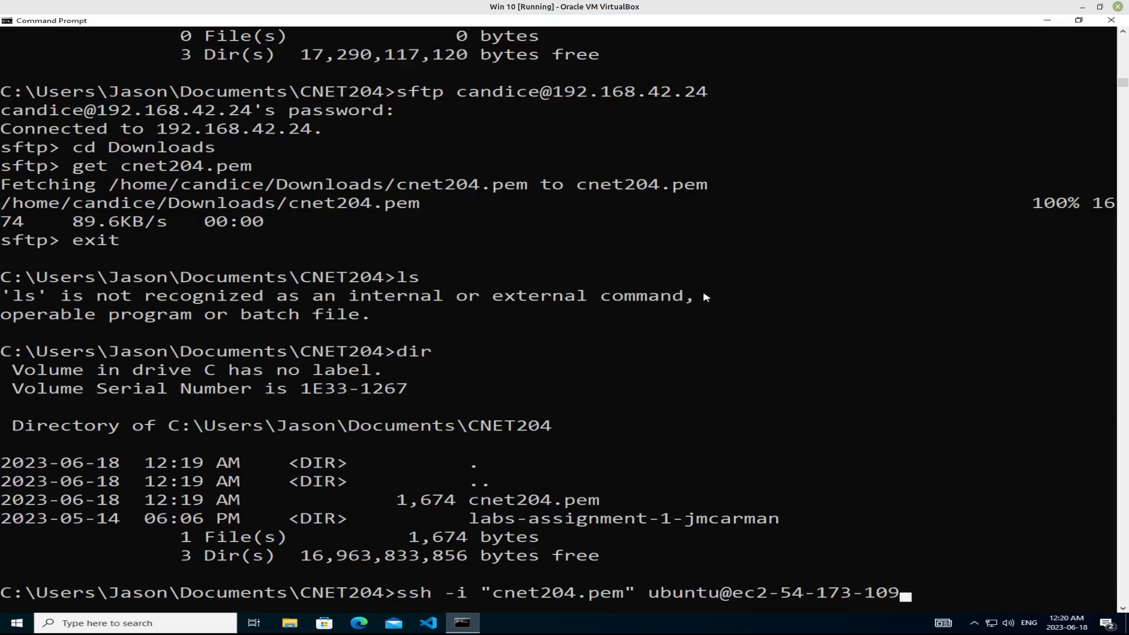
pyautogui.write('-109-')
pyautogui.press('BackSpace')
pyautogui.write('.compuite')
pyautogui.press('BackSpace')
pyautogui.press('BackSpace')
pyautogui.press('BackSpace')
pyautogui.write('te.')
pyautogui.press('BackSpace')
pyautogui.write('-1.amazonaws.com')
pyautogui.press('Return')
pyautogui.write('yes')
pyautogui.press('Return')
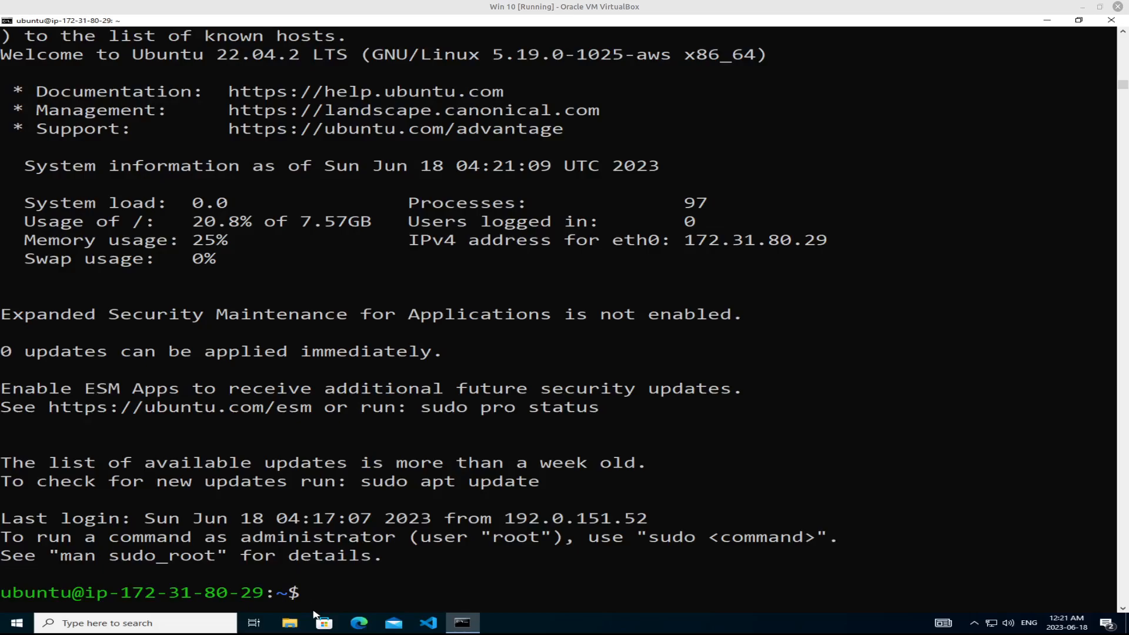
# - Log out of the instance's SSH session by sending an end-of-file signal
pyautogui.click(425, 481)
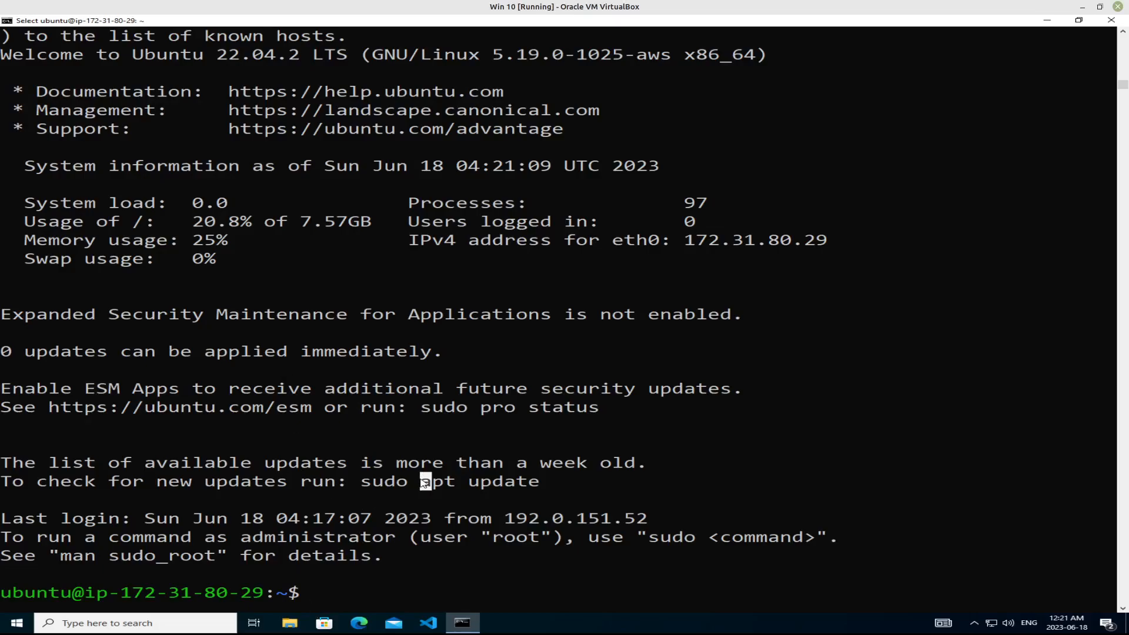
pyautogui.hotkey('ctrl', 'd')
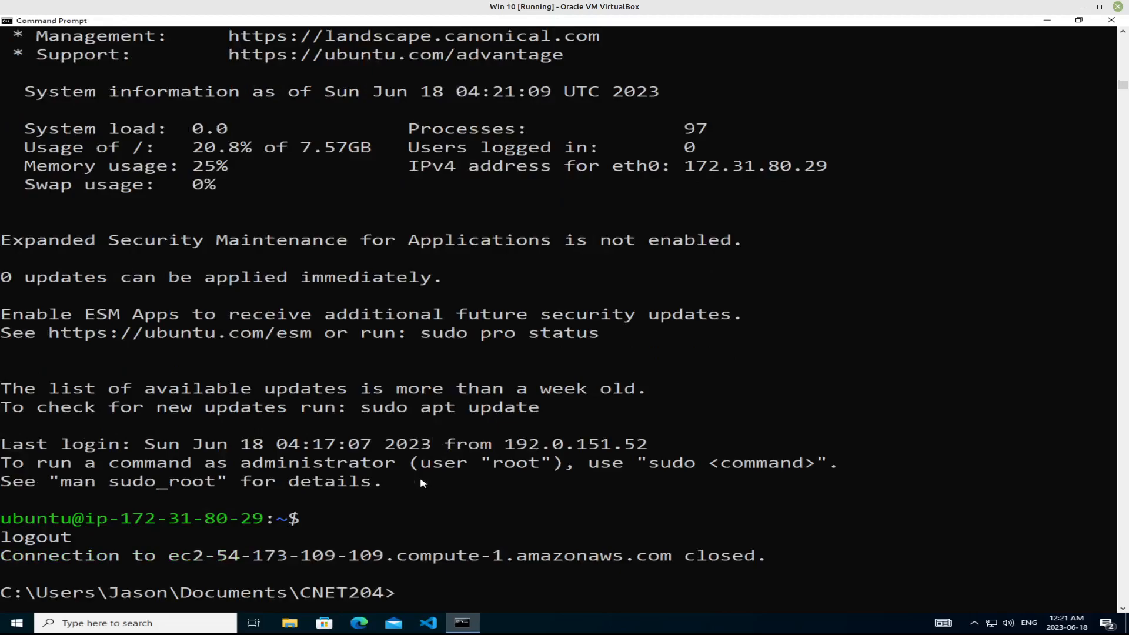
# - Reconnect to the instance by rerunning the previous ssh command, and end the session with exit
pyautogui.press('Up')
pyautogui.press('Return')
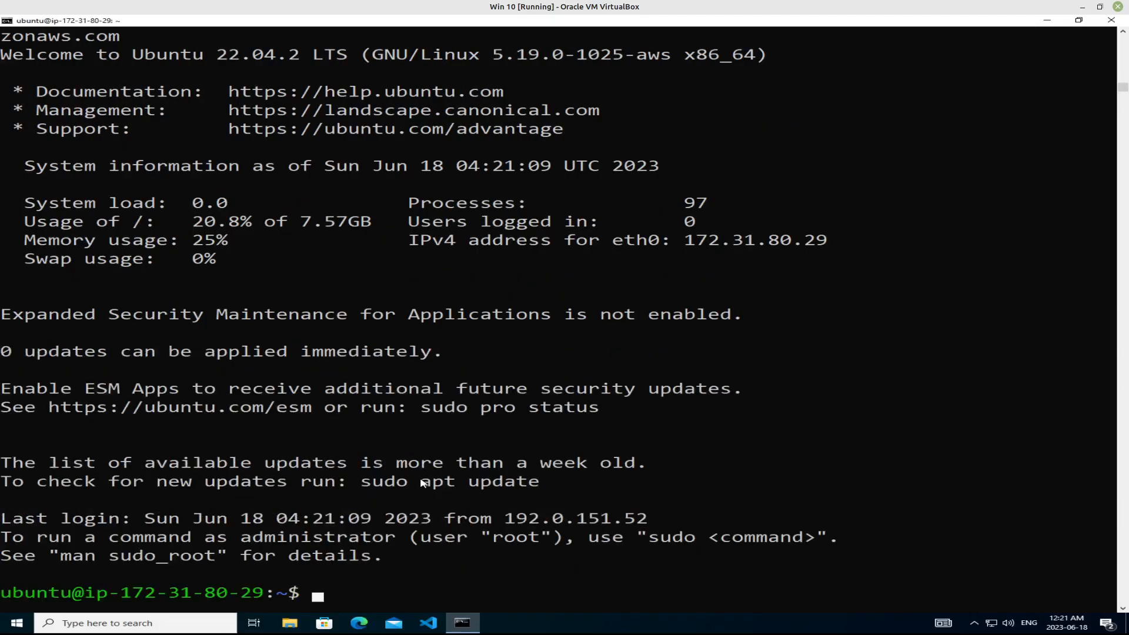
pyautogui.write('exit')
pyautogui.press('Return')
# - Rerun the same ssh command to log in once more, and end that session with logout
pyautogui.press('Up')
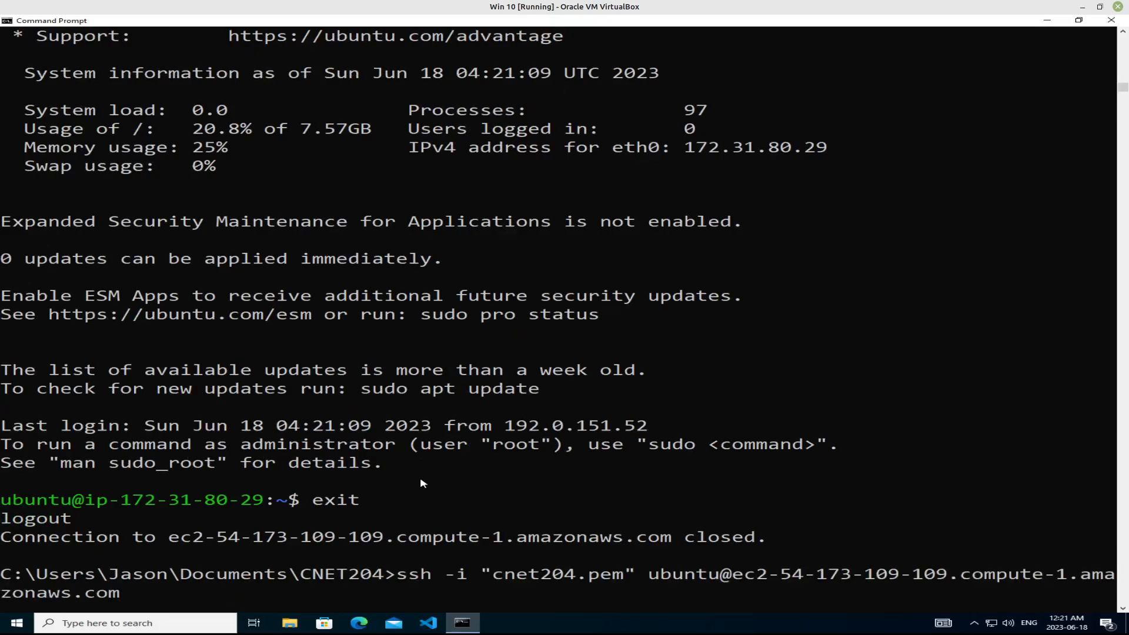
pyautogui.press('Return')
pyautogui.write('logout')
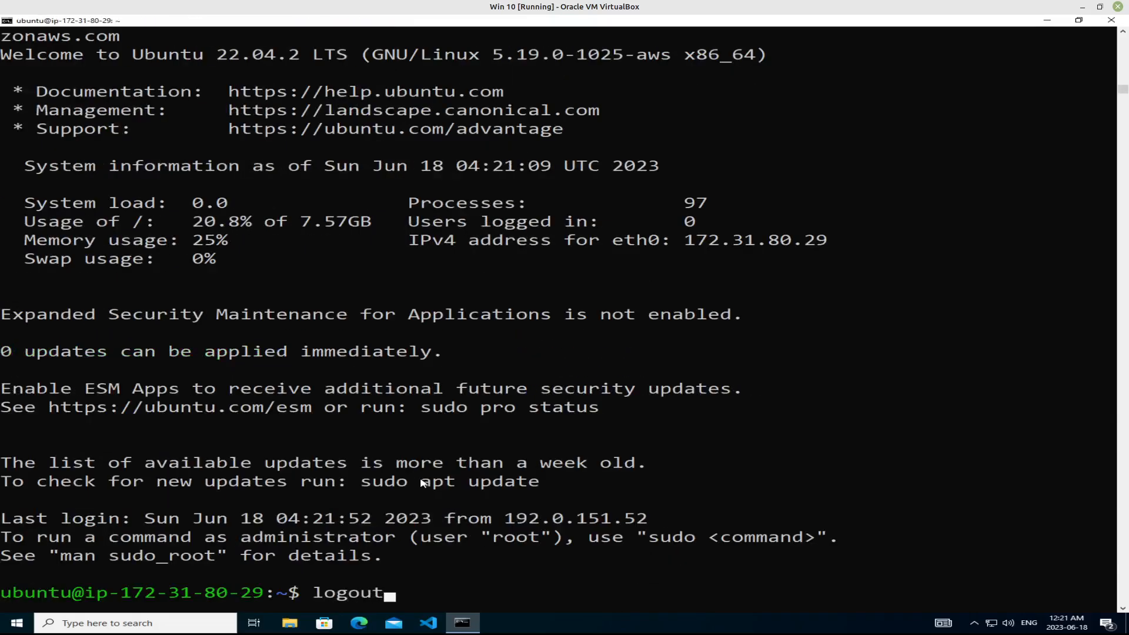
pyautogui.press('Return')
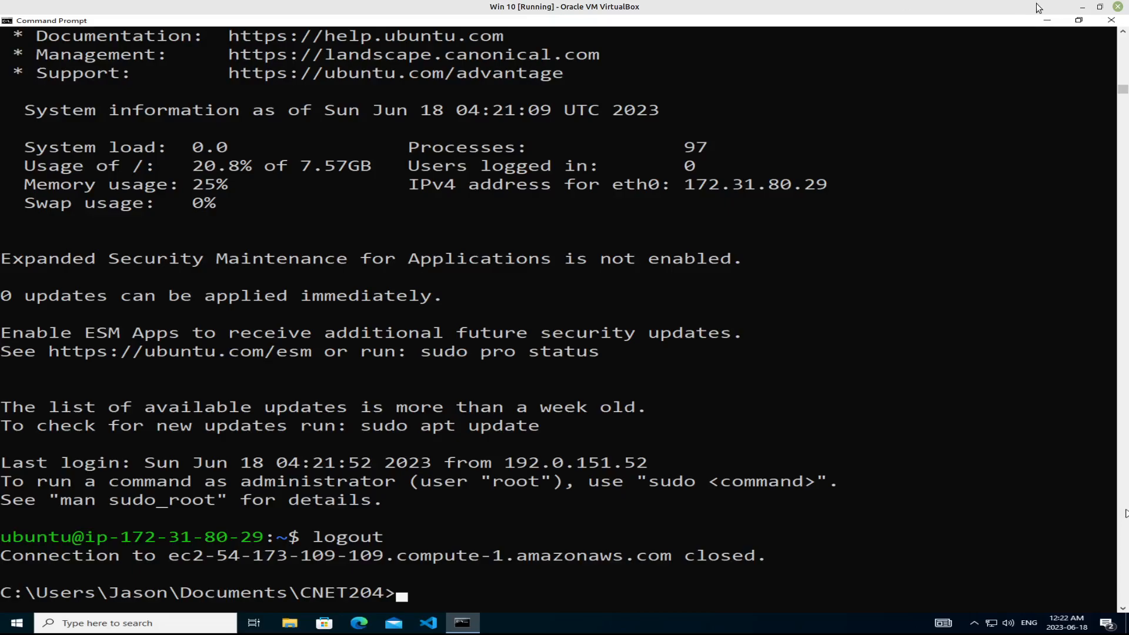
# - Switch from the Windows virtual machine to Chromium, close the Connect to instance page and show the list of EC2 instances
pyautogui.click(1082, 7)
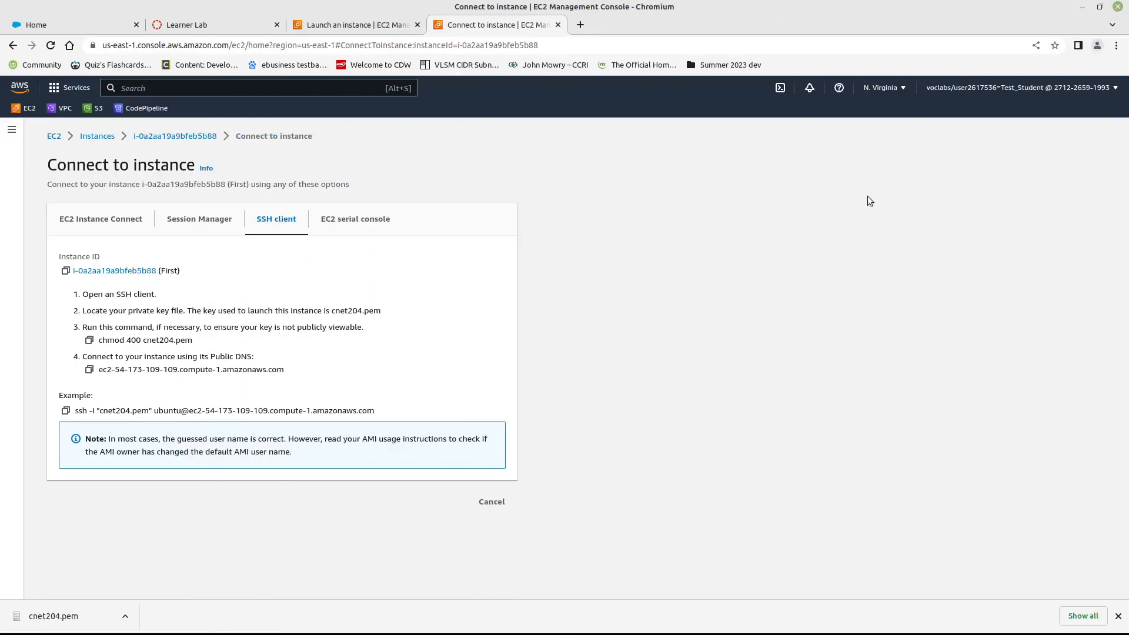
pyautogui.click(558, 25)
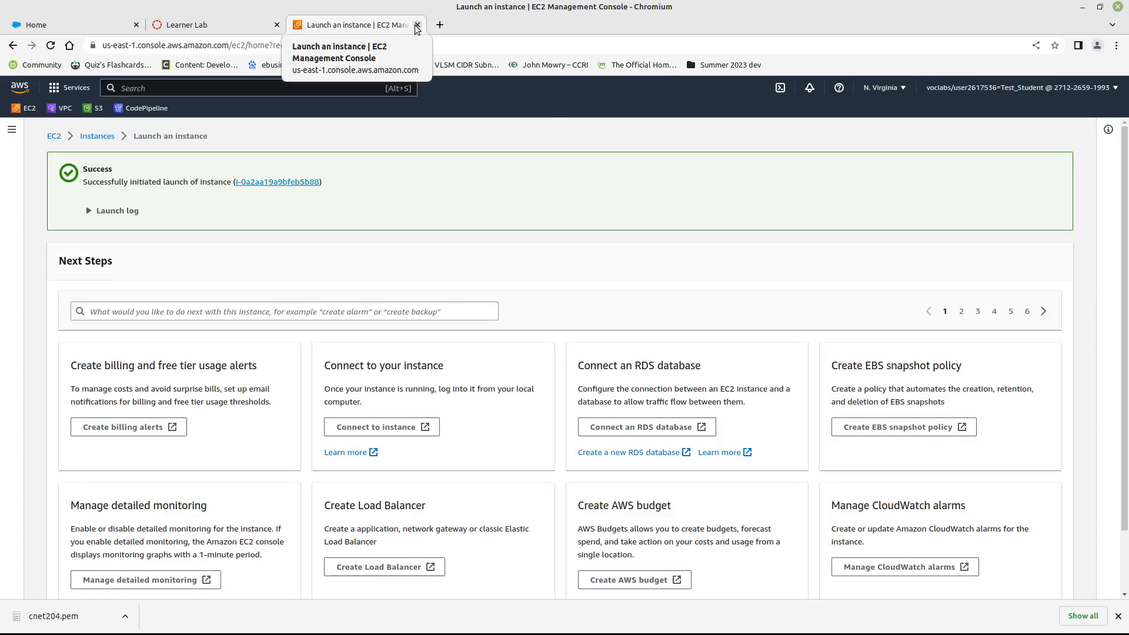
pyautogui.click(97, 137)
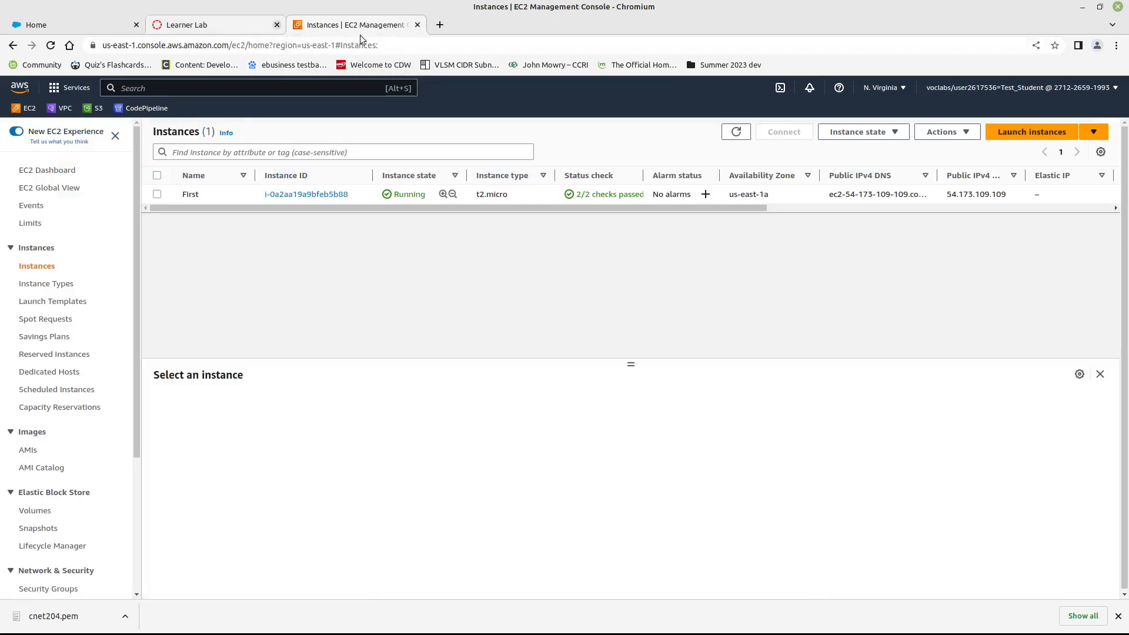
# - Close the EC2 console page and end the Learner Lab, confirming with Yes
pyautogui.click(417, 26)
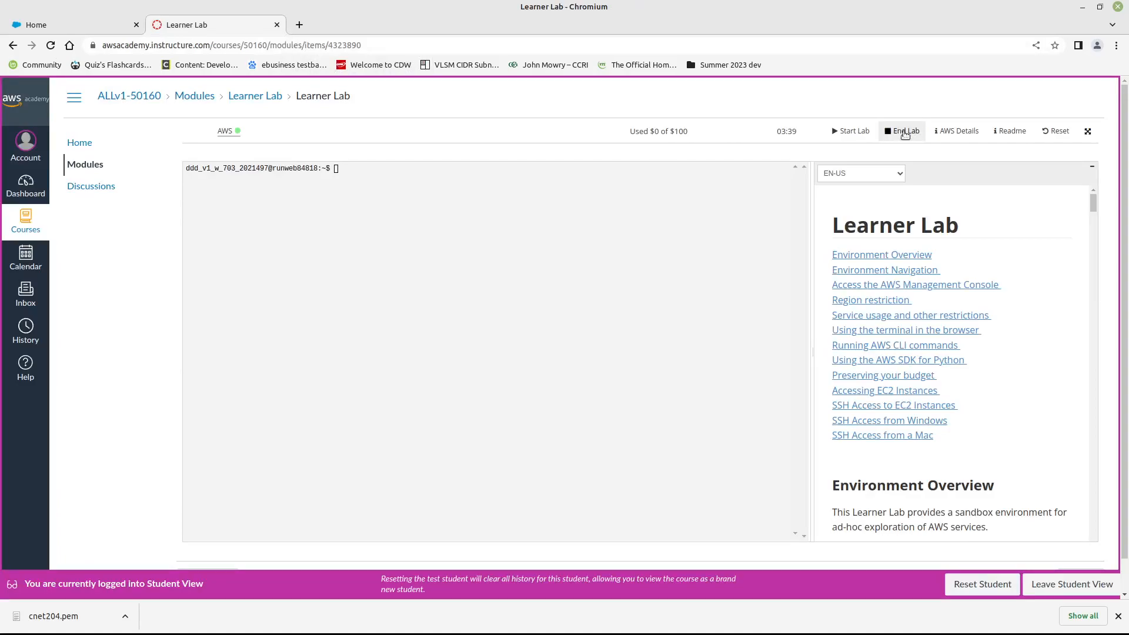
pyautogui.click(905, 132)
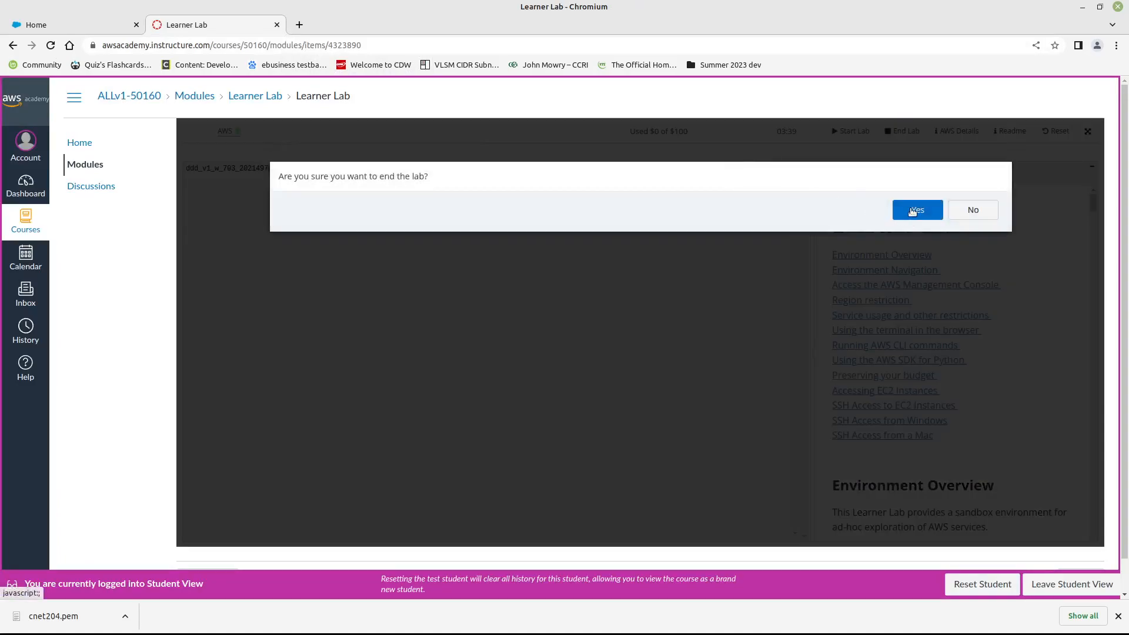
pyautogui.click(912, 211)
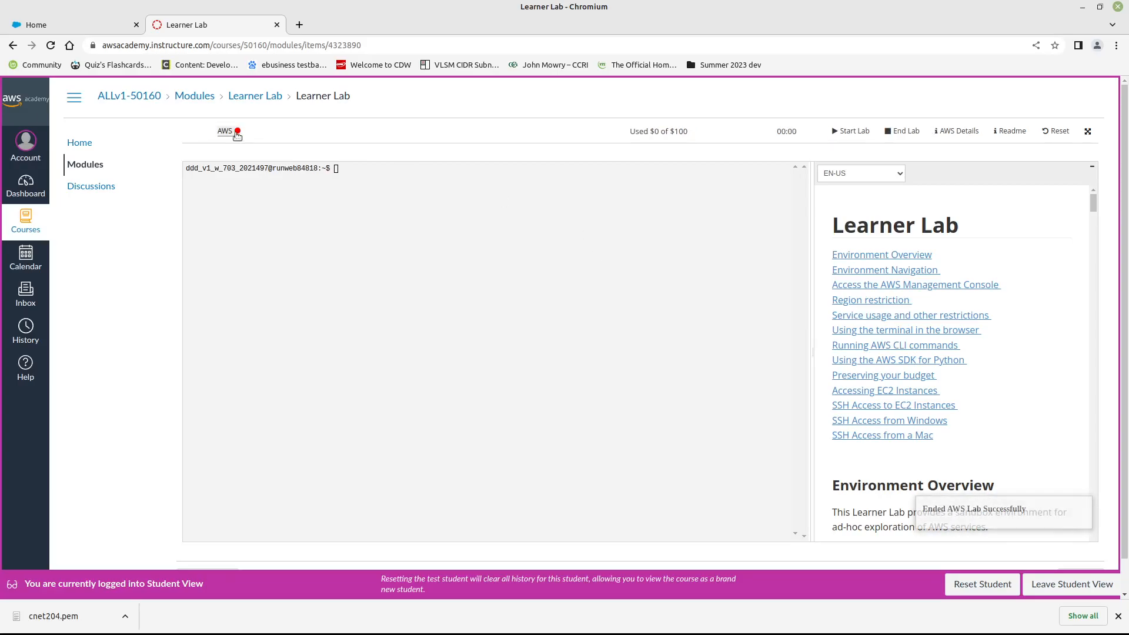
# - Close the Learner Lab page and sign out of the AWS Academy account
pyautogui.click(277, 26)
pyautogui.click(653, 117)
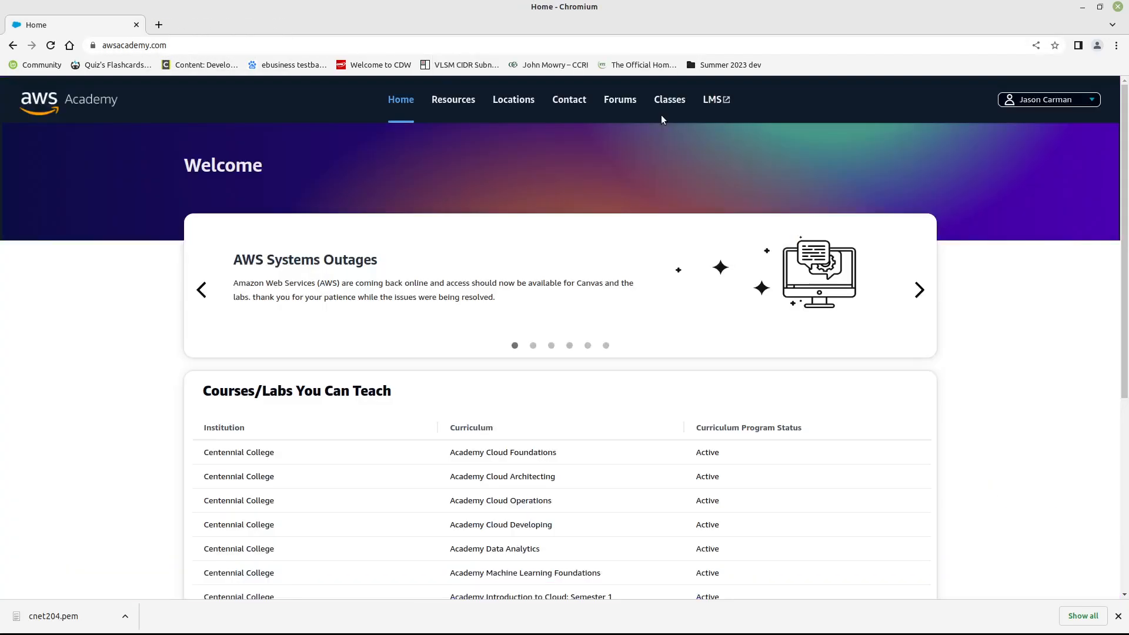
pyautogui.click(1067, 105)
pyautogui.click(1024, 142)
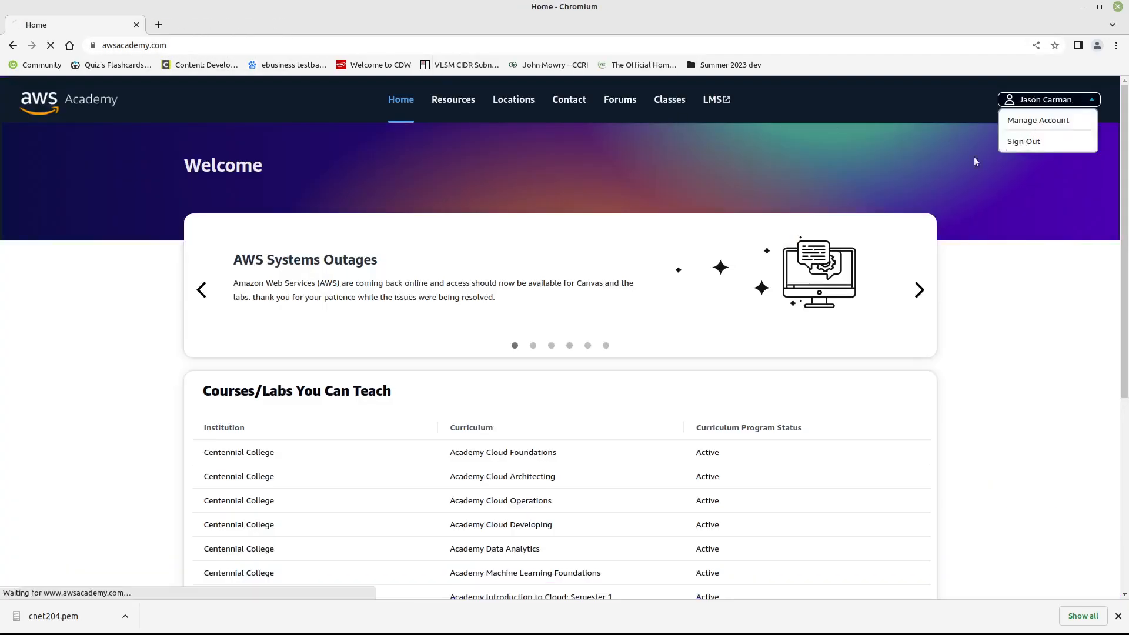